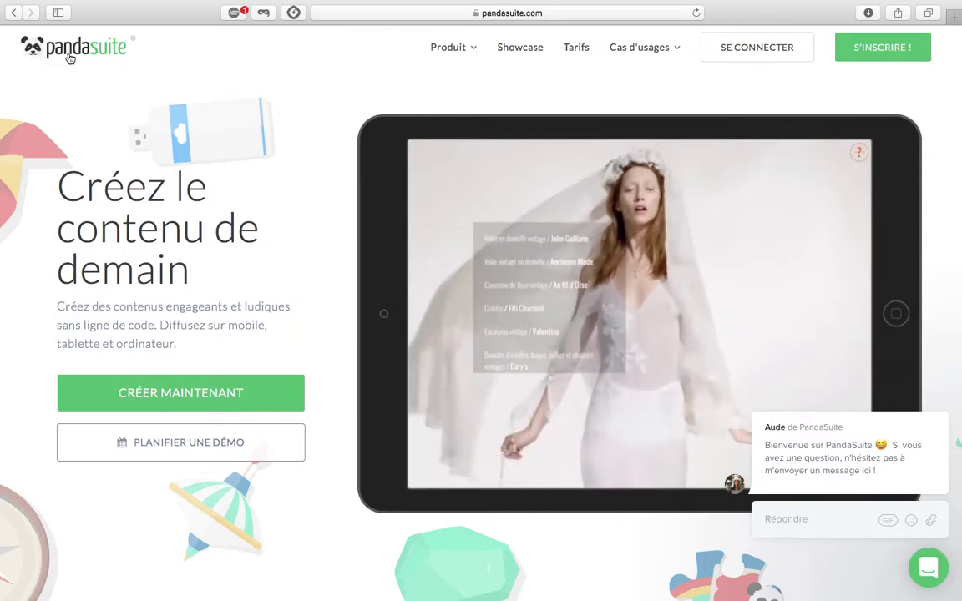
Dismiss the address-bar suggestions and go to the SE CONNECTER login page on pandasuite.com.
{"action": "left_click", "coordinate": [548, 30]}
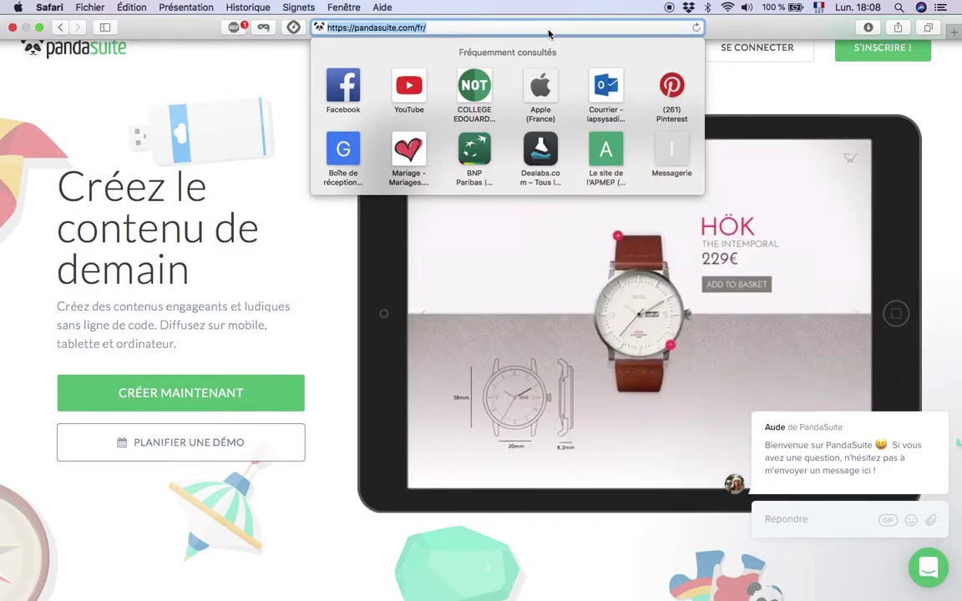
{"action": "left_click", "coordinate": [766, 95]}
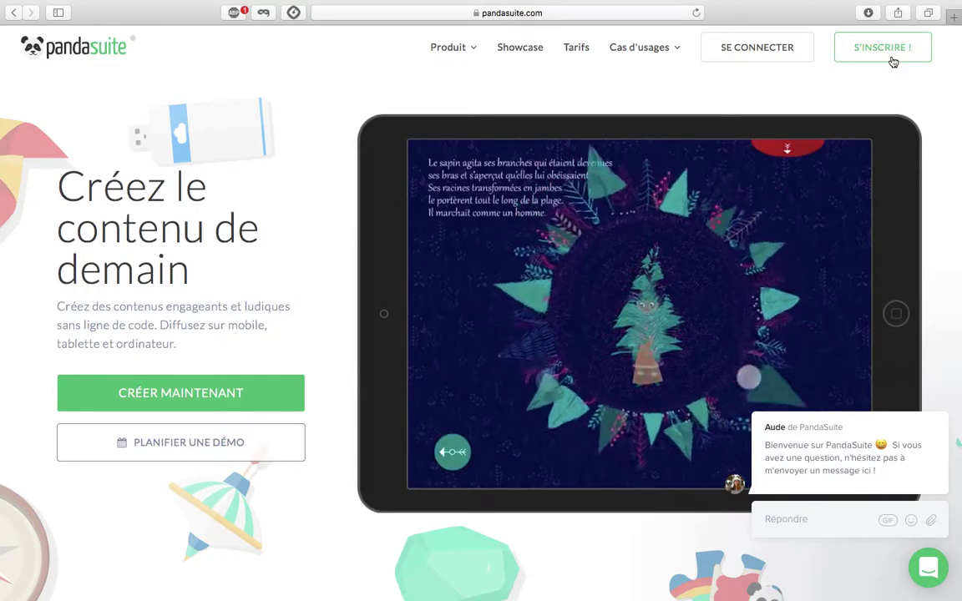
{"action": "left_click", "coordinate": [763, 48]}
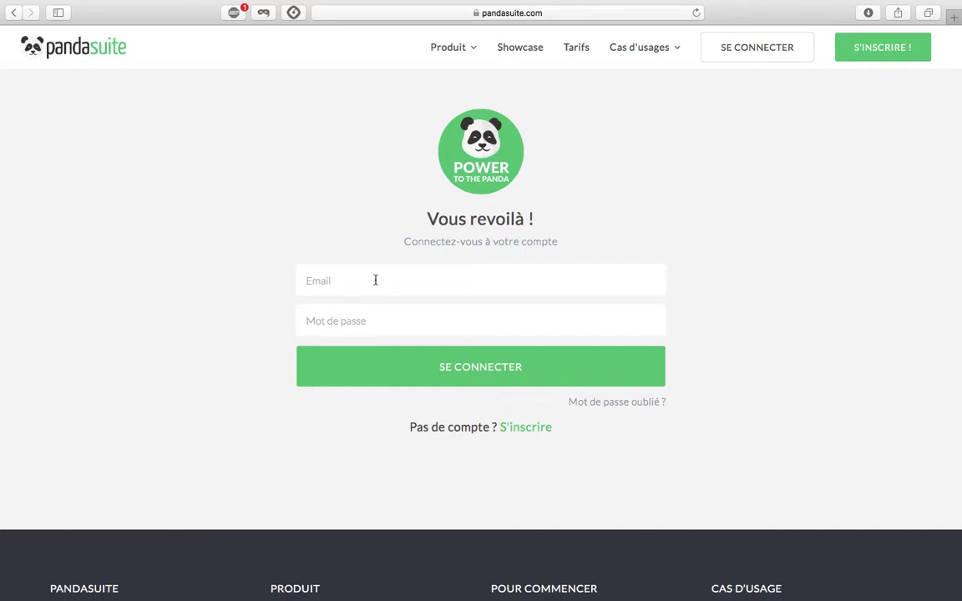
Log in with the account e-mail and password, retyping the rejected password, and never save it.
{"action": "left_click", "coordinate": [375, 279]}
{"action": "key", "text": "Tab"}
{"action": "type", "text": "•••••••••"}
{"action": "key", "text": "Return"}
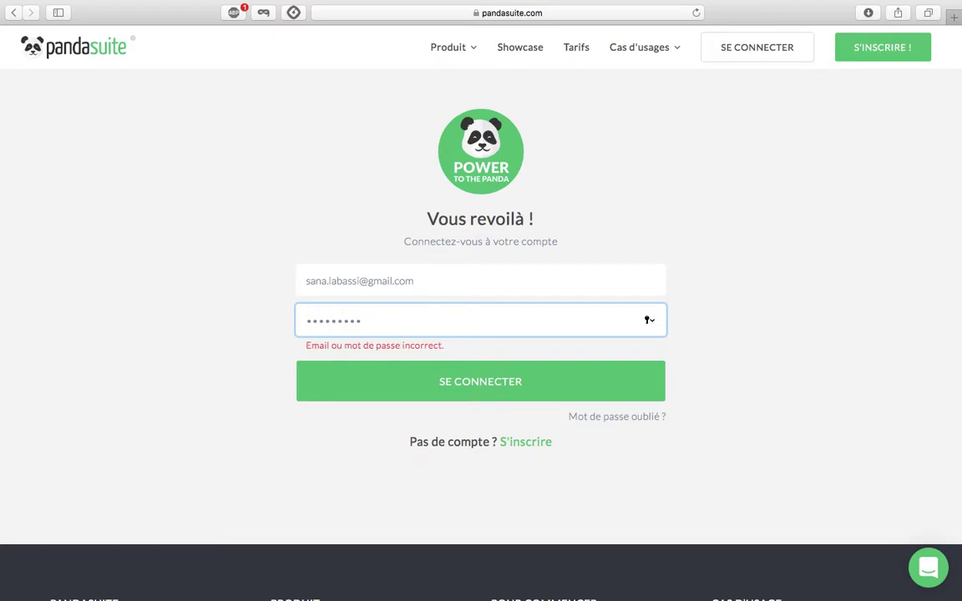
{"action": "double_click", "coordinate": [397, 318]}
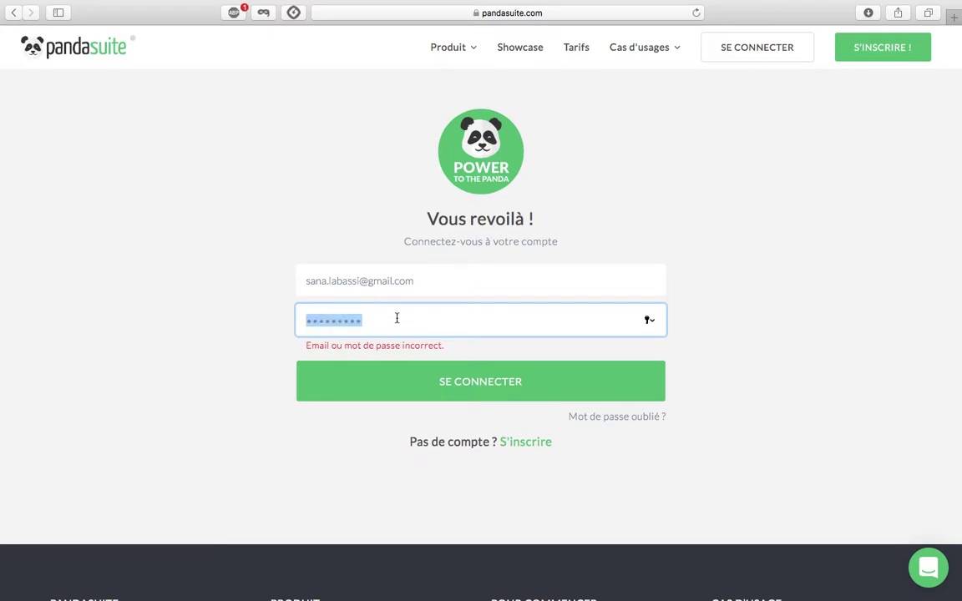
{"action": "type", "text": "•••••••"}
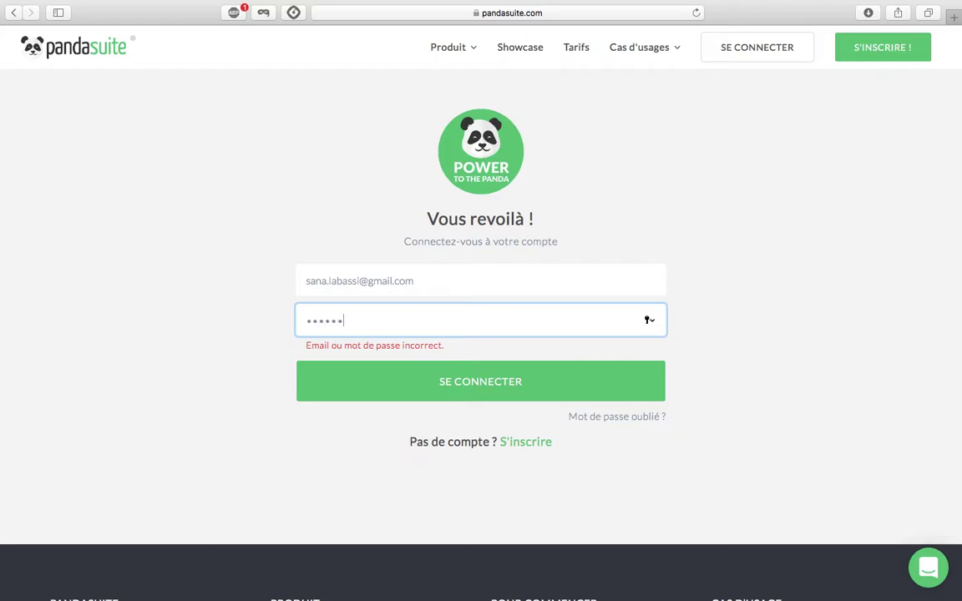
{"action": "type", "text": "•"}
{"action": "key", "text": "Return"}
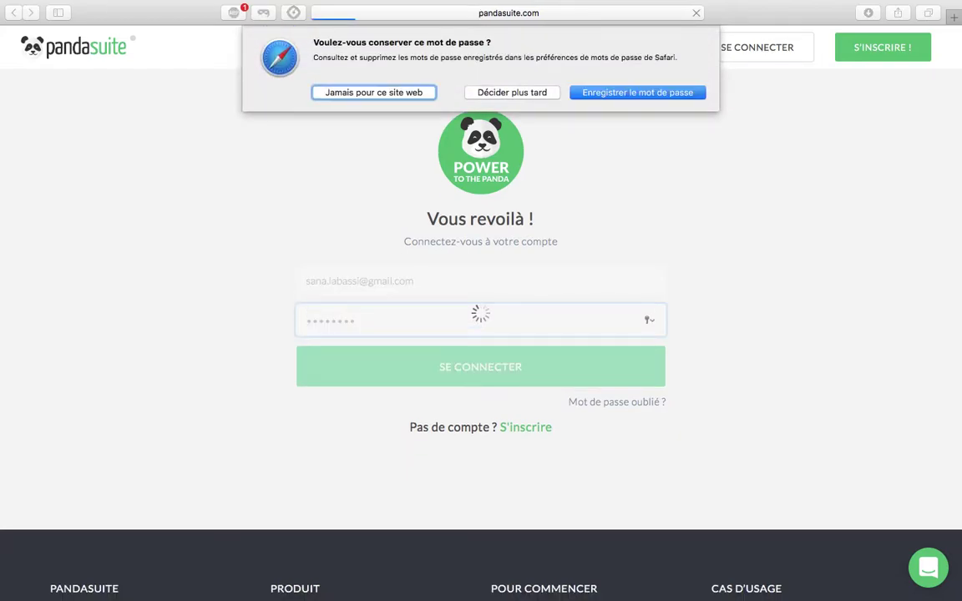
{"action": "left_click", "coordinate": [362, 92]}
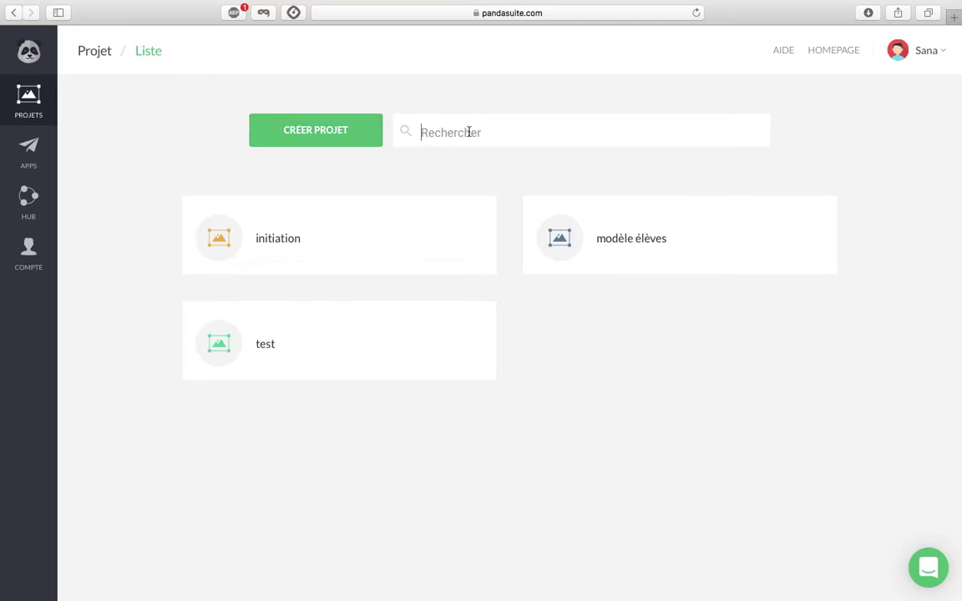
Search the projects for 'tuto galerie', find none, and start a new project.
{"action": "type", "text": "tuto g"}
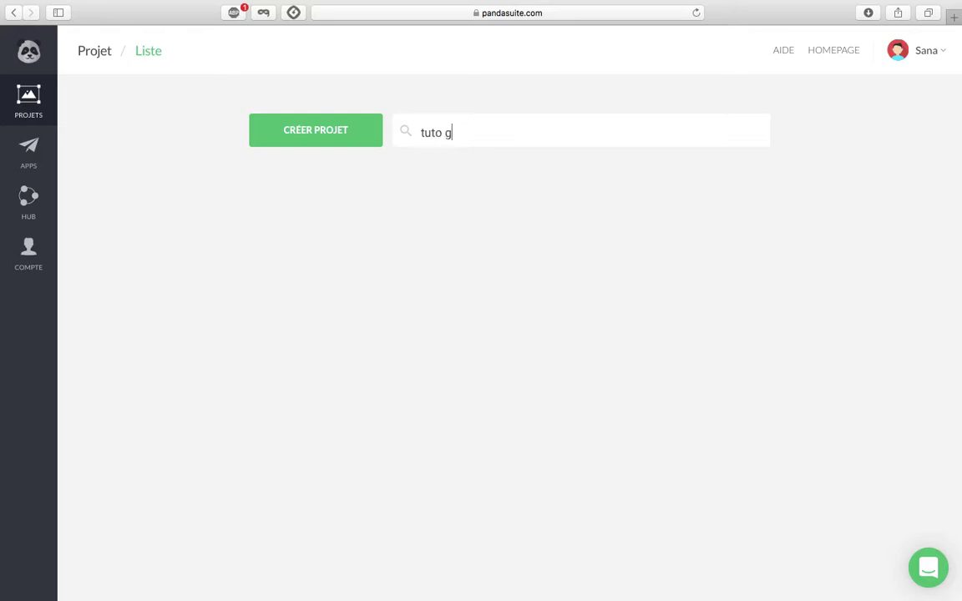
{"action": "type", "text": "alerie"}
{"action": "left_click", "coordinate": [342, 137]}
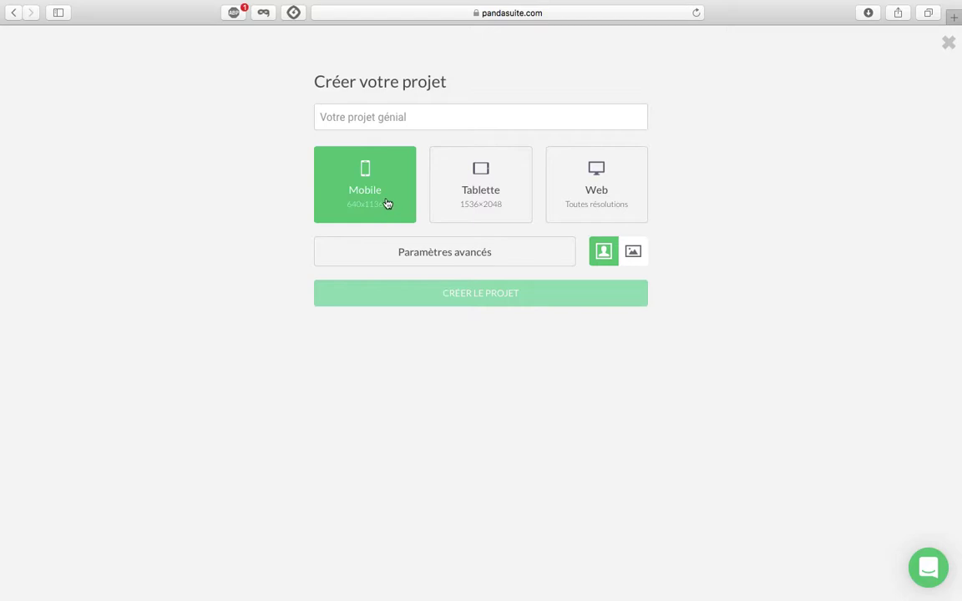
Name the new Mobile 640×1136 project 'tuto galerie' and create it.
{"action": "left_click", "coordinate": [384, 112]}
{"action": "type", "text": "tuto "}
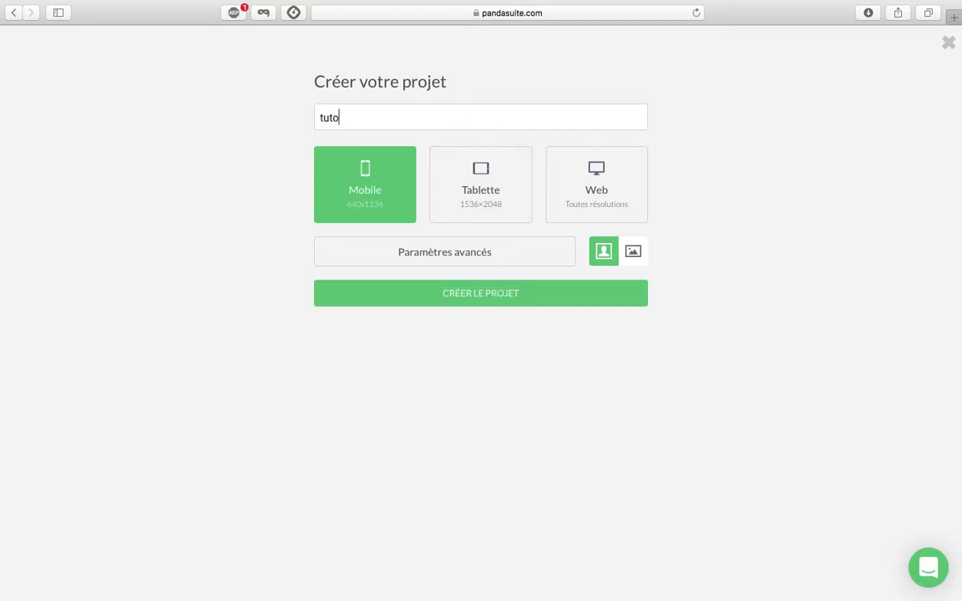
{"action": "type", "text": "galerie"}
{"action": "left_click", "coordinate": [407, 293]}
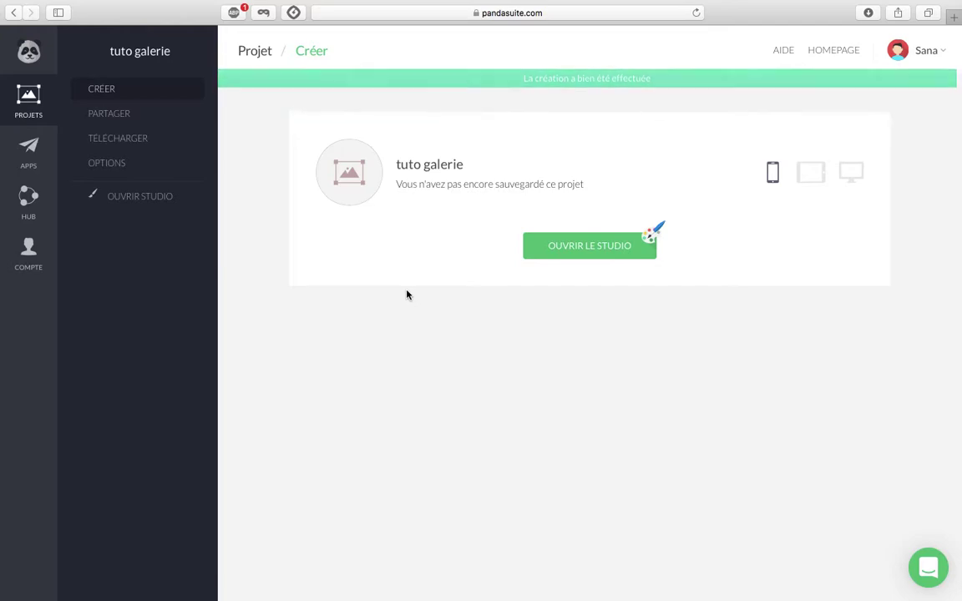
Launch the tuto galerie project in the studio and wait for the blank editor to load.
{"action": "left_click", "coordinate": [559, 252]}
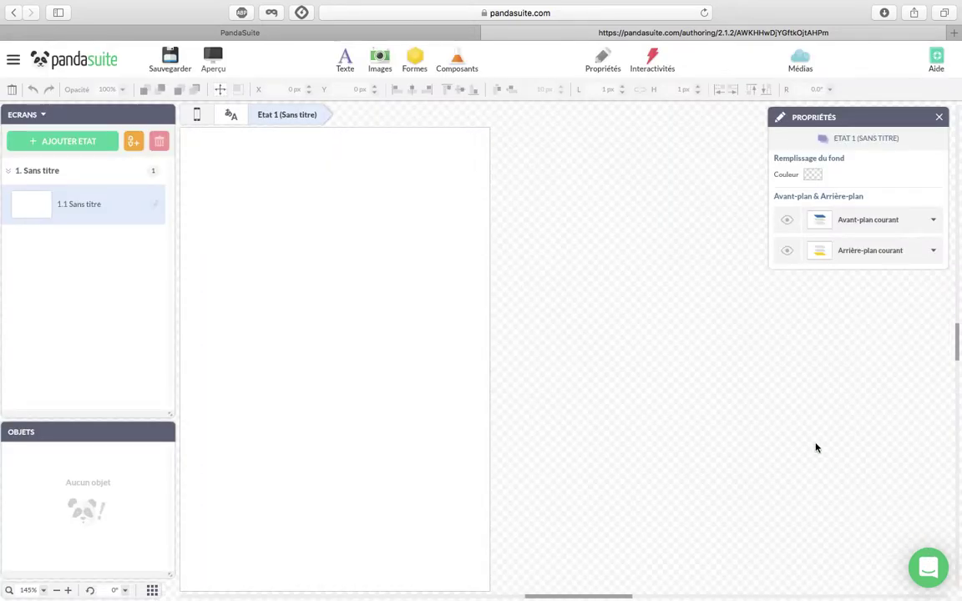
{"action": "mouse_move", "coordinate": [596, 4]}
Close the properties panel and bring up the Médias library.
{"action": "left_click", "coordinate": [939, 119]}
{"action": "left_click", "coordinate": [799, 58]}
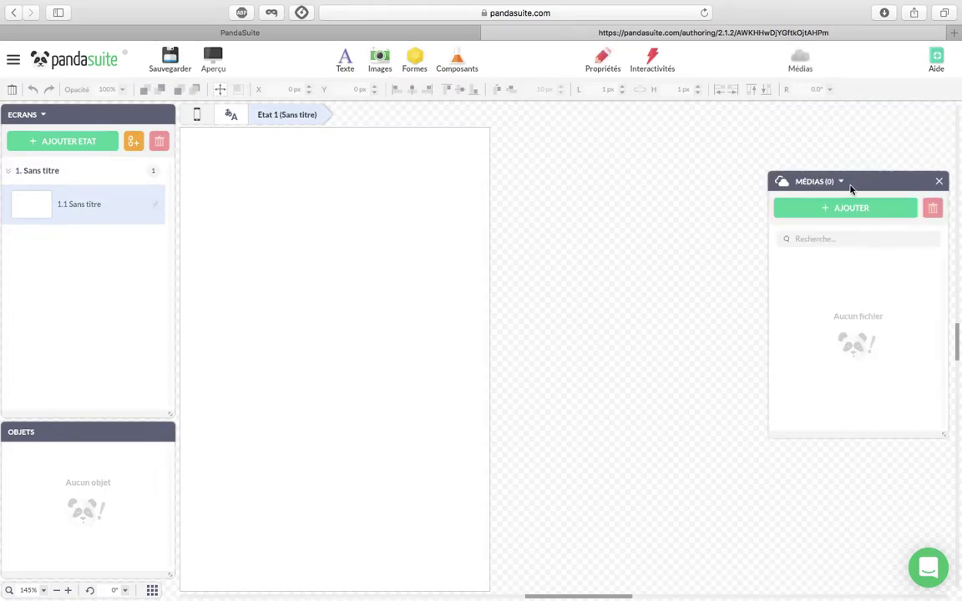
{"action": "left_click", "coordinate": [938, 182]}
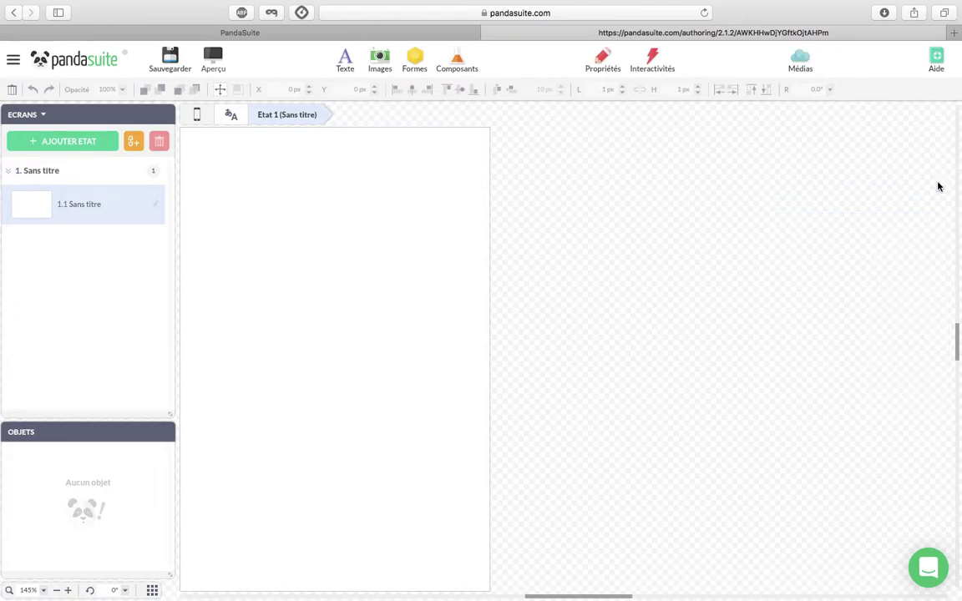
{"action": "left_click", "coordinate": [807, 60]}
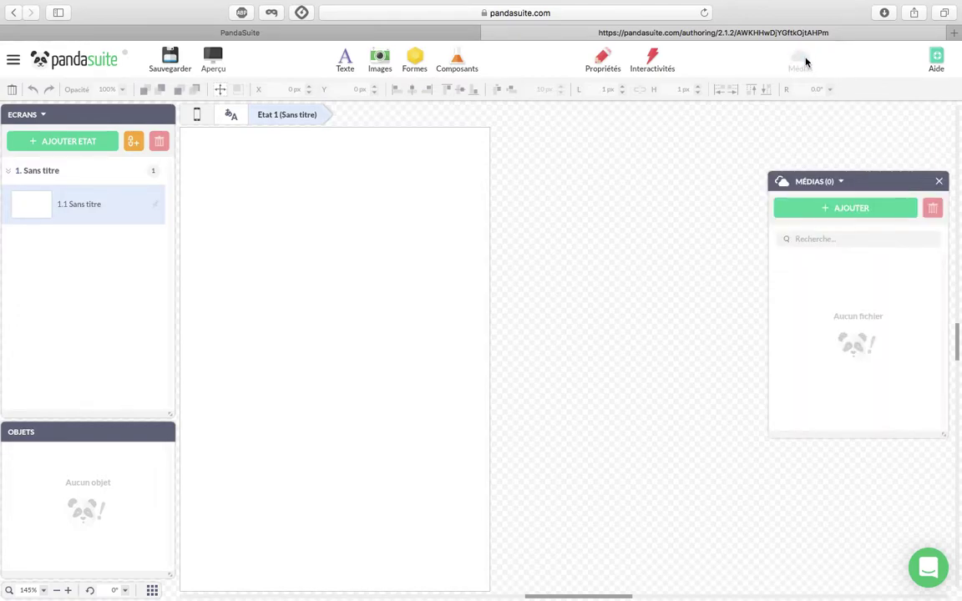
Browse the file picker to the Desktop's atelier découverte PandaSuite folder.
{"action": "left_click", "coordinate": [823, 211]}
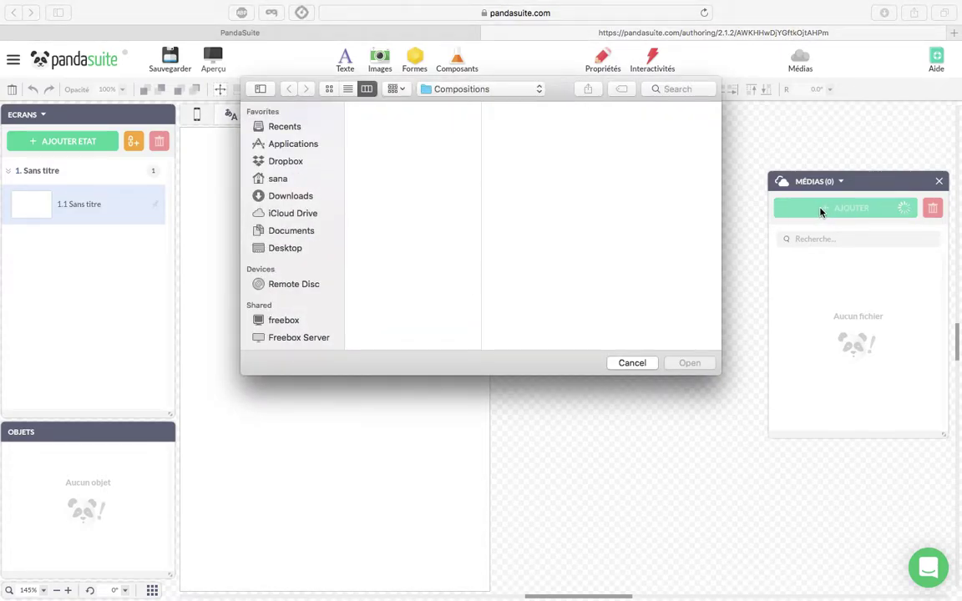
{"action": "left_click", "coordinate": [292, 231]}
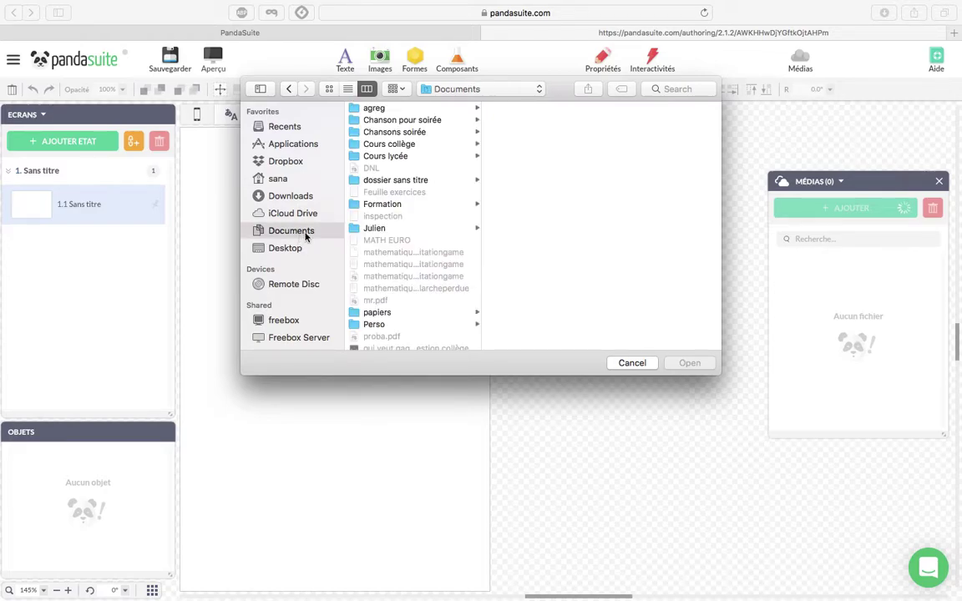
{"action": "scroll", "coordinate": [379, 251], "scroll_direction": "down", "scroll_amount": 3}
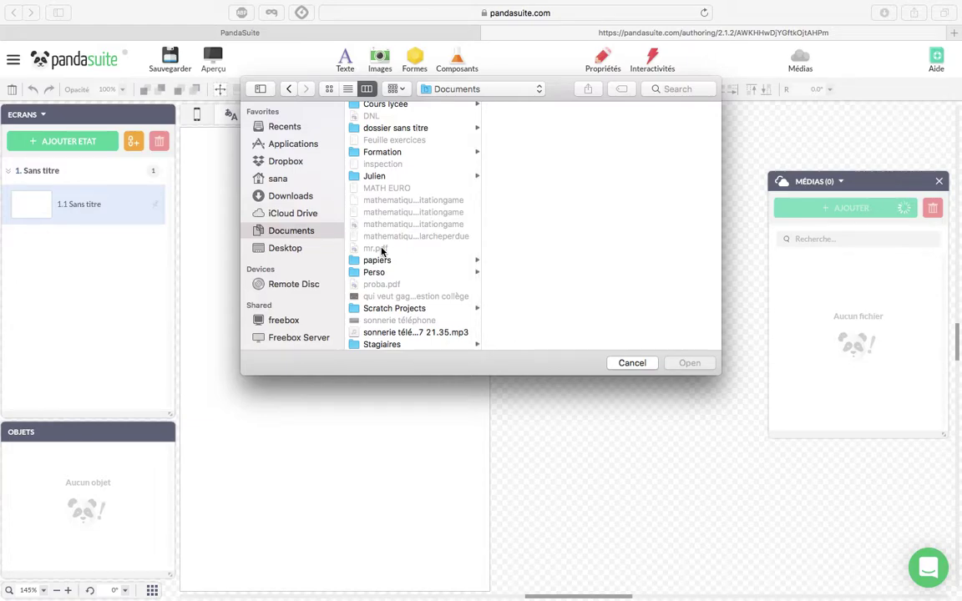
{"action": "scroll", "coordinate": [382, 251], "scroll_direction": "up", "scroll_amount": 3}
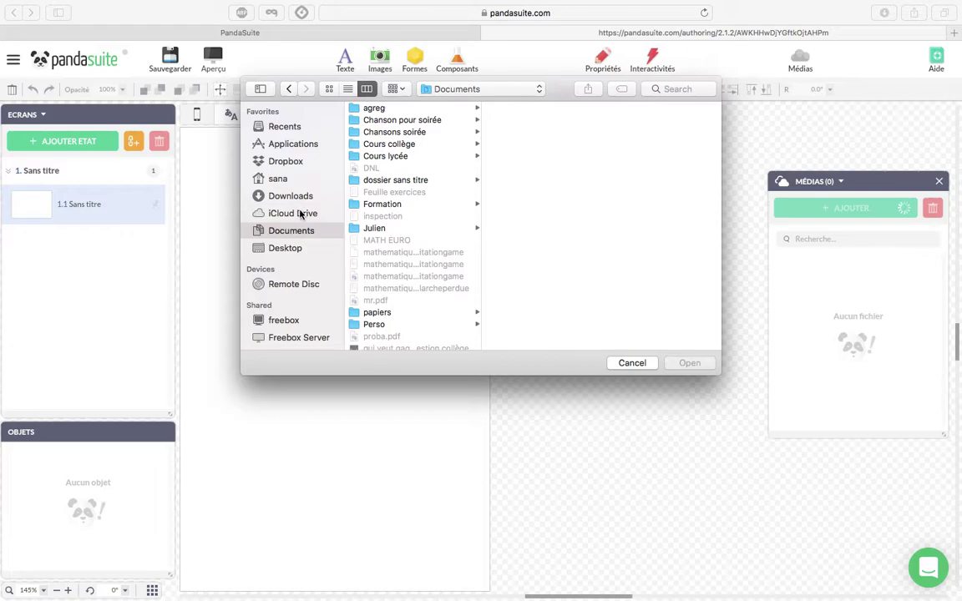
{"action": "left_click", "coordinate": [296, 255]}
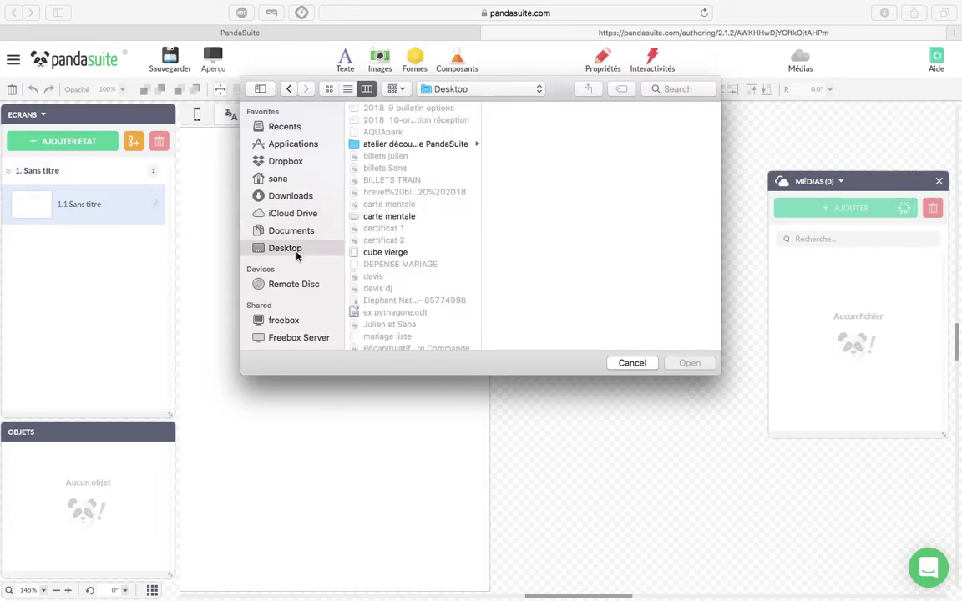
{"action": "scroll", "coordinate": [394, 225], "scroll_direction": "down", "scroll_amount": 2}
{"action": "scroll", "coordinate": [394, 226], "scroll_direction": "down", "scroll_amount": 1}
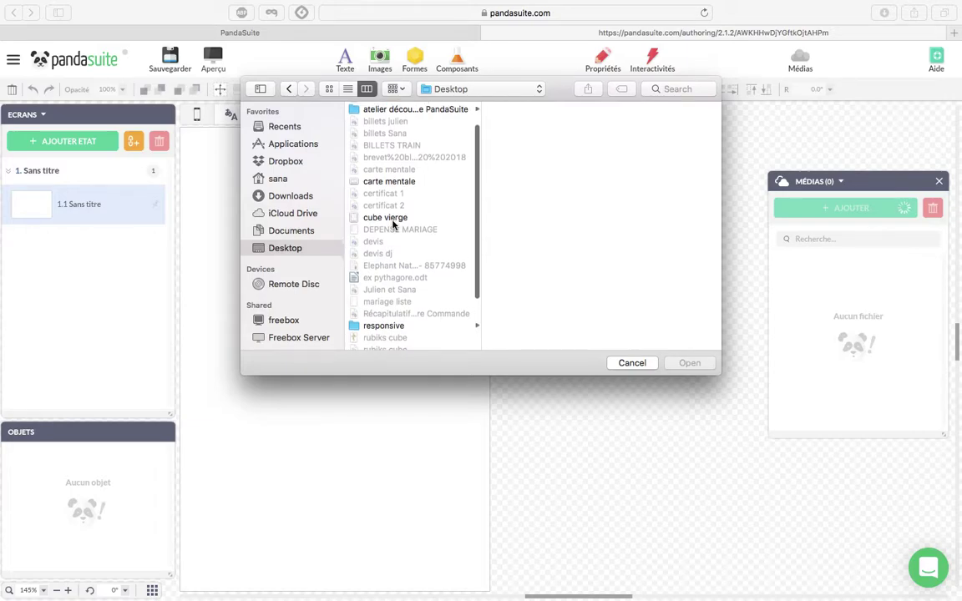
{"action": "left_click", "coordinate": [379, 109]}
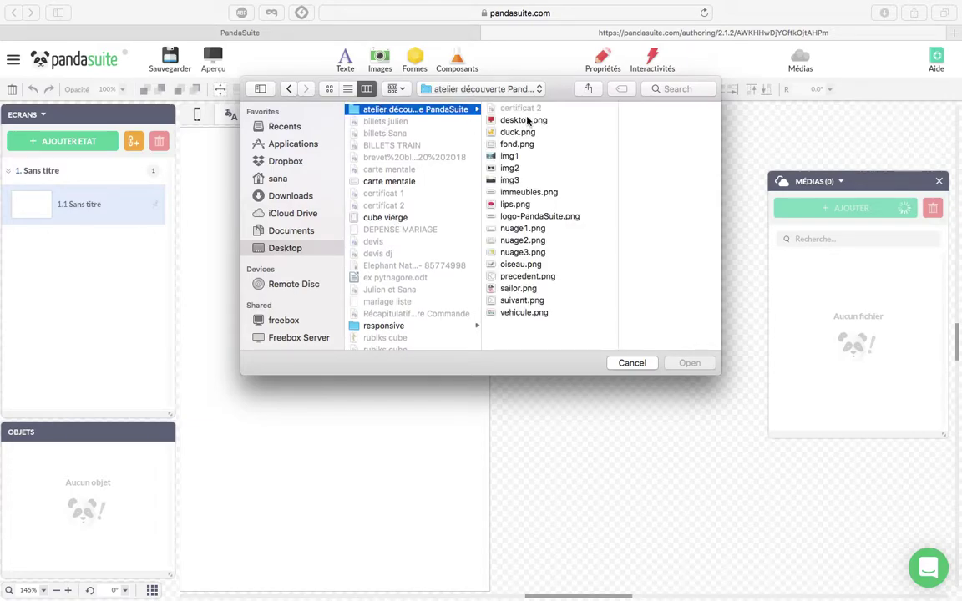
Select the 17 images from desktop.png to vehicule.png and import them as ordinary images.
{"action": "left_click", "coordinate": [526, 121]}
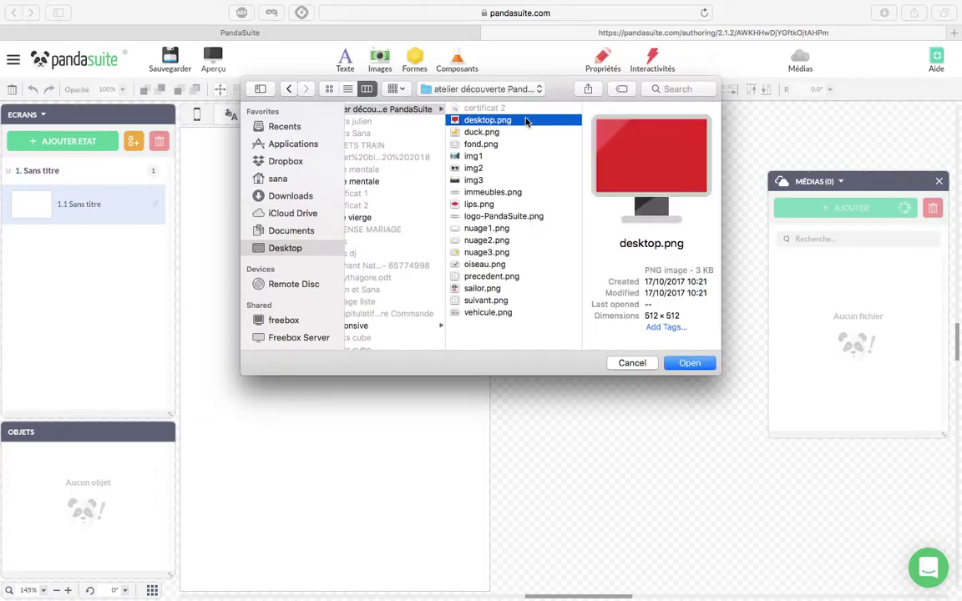
{"action": "left_click", "coordinate": [512, 312], "text": "shift"}
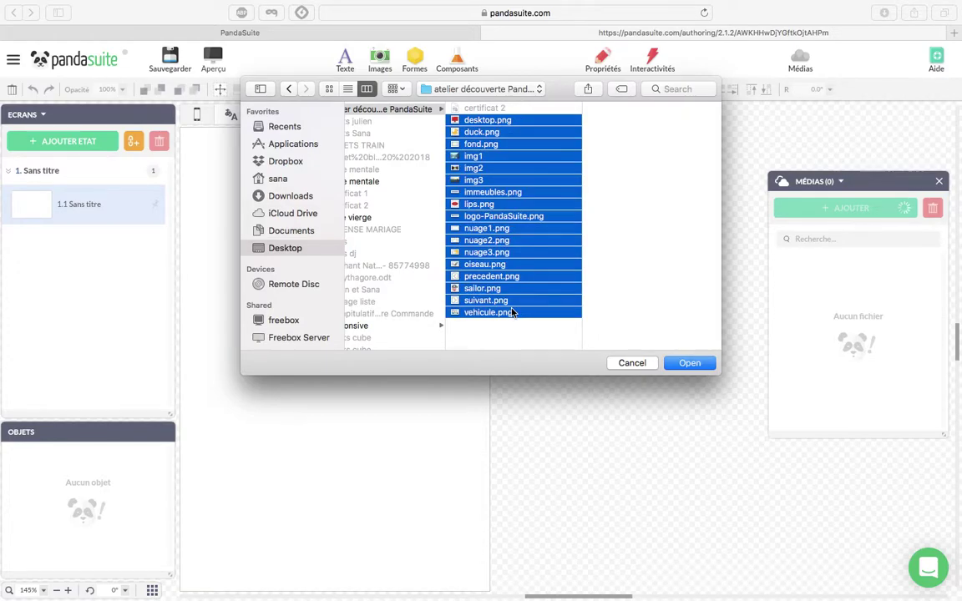
{"action": "left_click", "coordinate": [683, 364]}
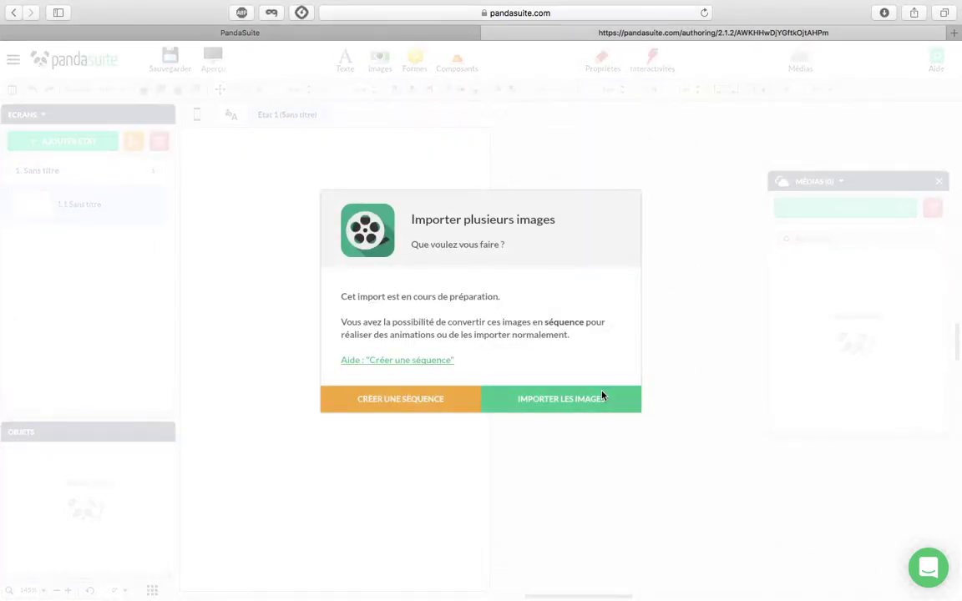
{"action": "left_click", "coordinate": [583, 405]}
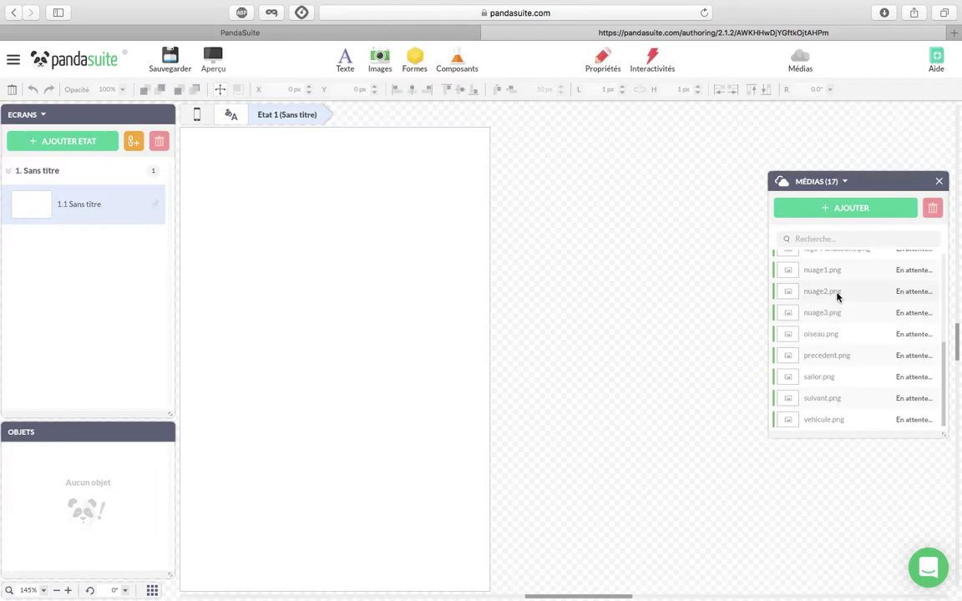
Scroll the Médias list while the 17 images upload and gain thumbnails.
{"action": "scroll", "coordinate": [837, 297], "scroll_direction": "up", "scroll_amount": 5}
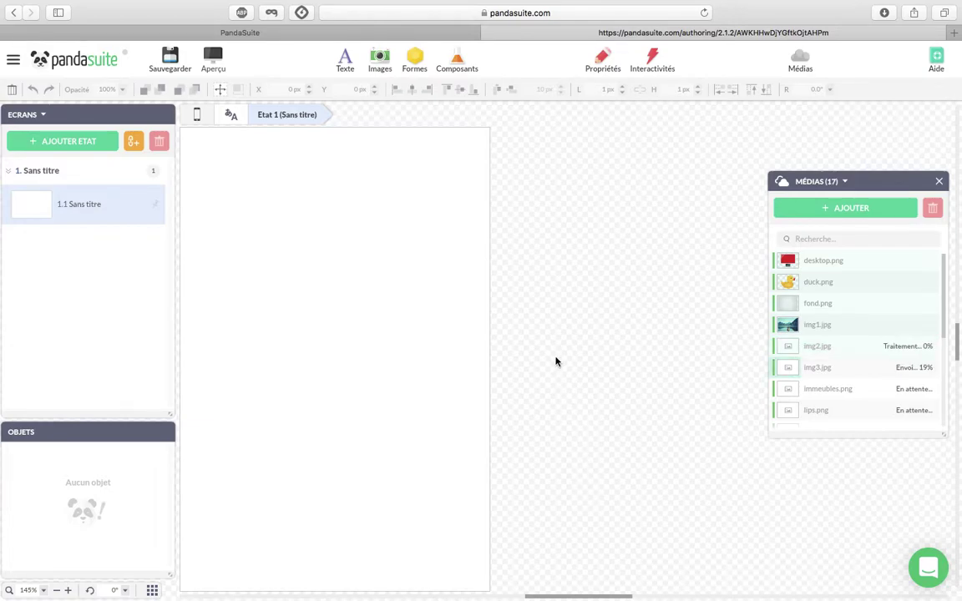
{"action": "scroll", "coordinate": [888, 348], "scroll_direction": "down", "scroll_amount": 2}
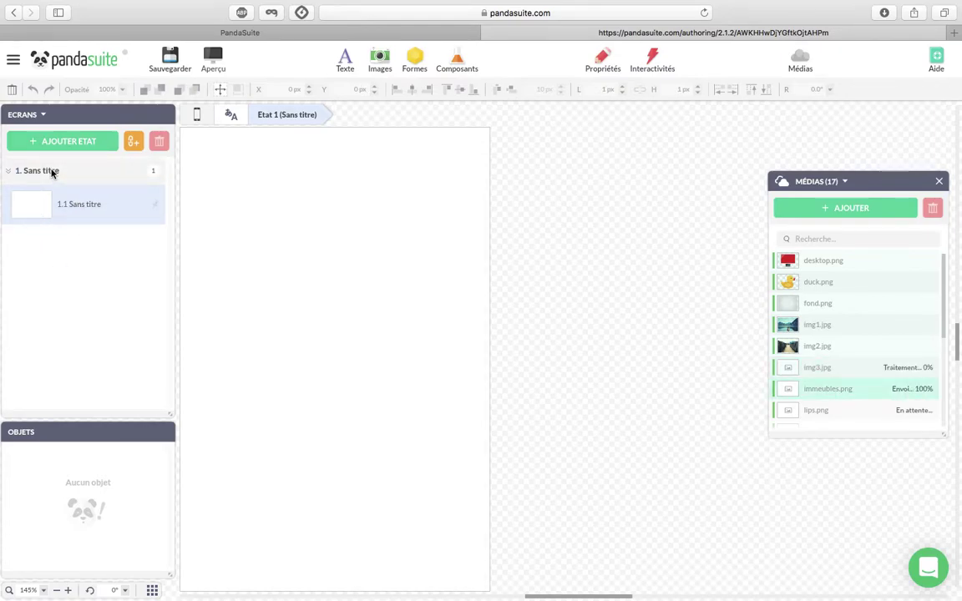
Rename the screen '1. Sans titre' to 'Accueil'.
{"action": "left_click", "coordinate": [51, 171]}
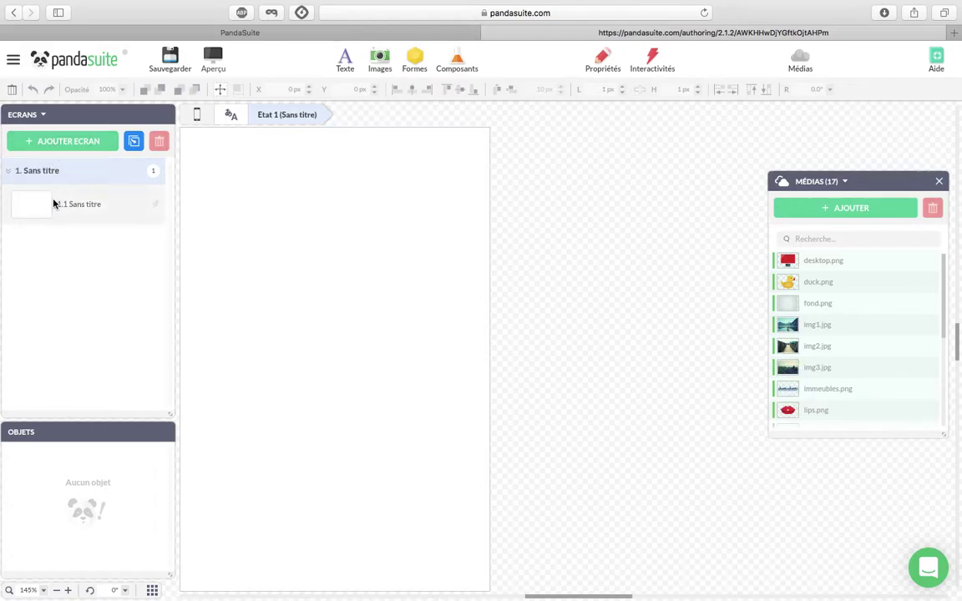
{"action": "left_click", "coordinate": [40, 203]}
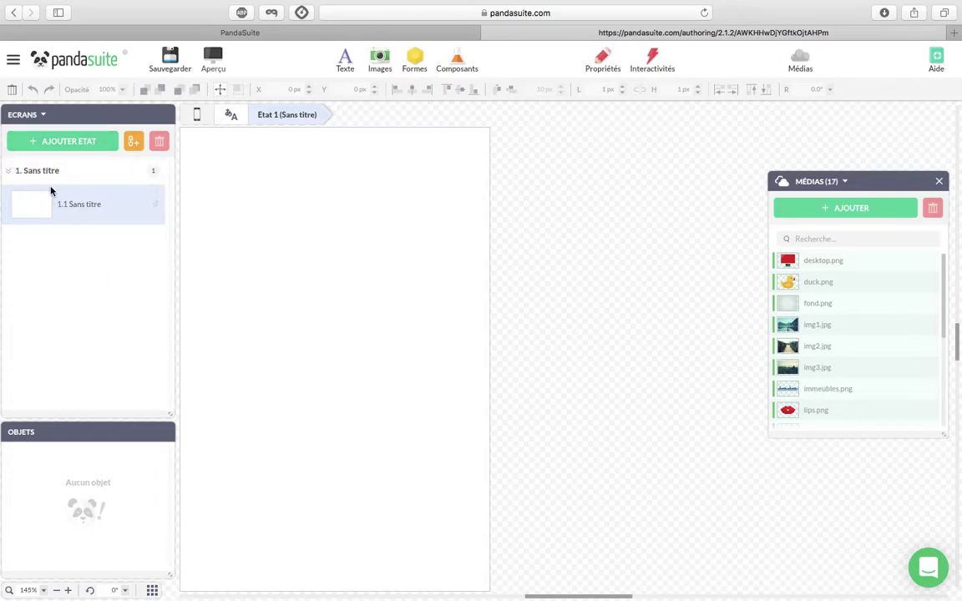
{"action": "left_click", "coordinate": [43, 172]}
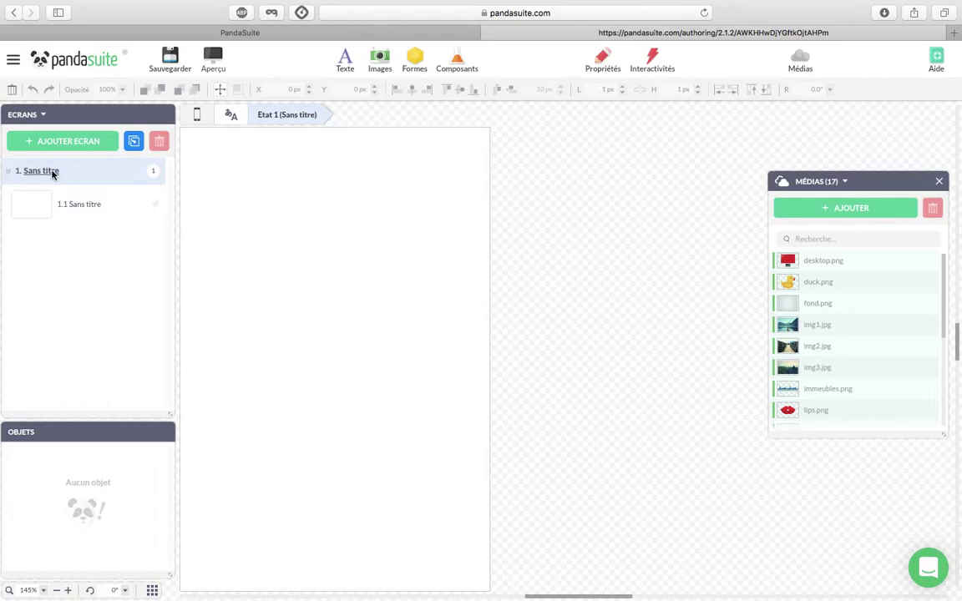
{"action": "double_click", "coordinate": [52, 172]}
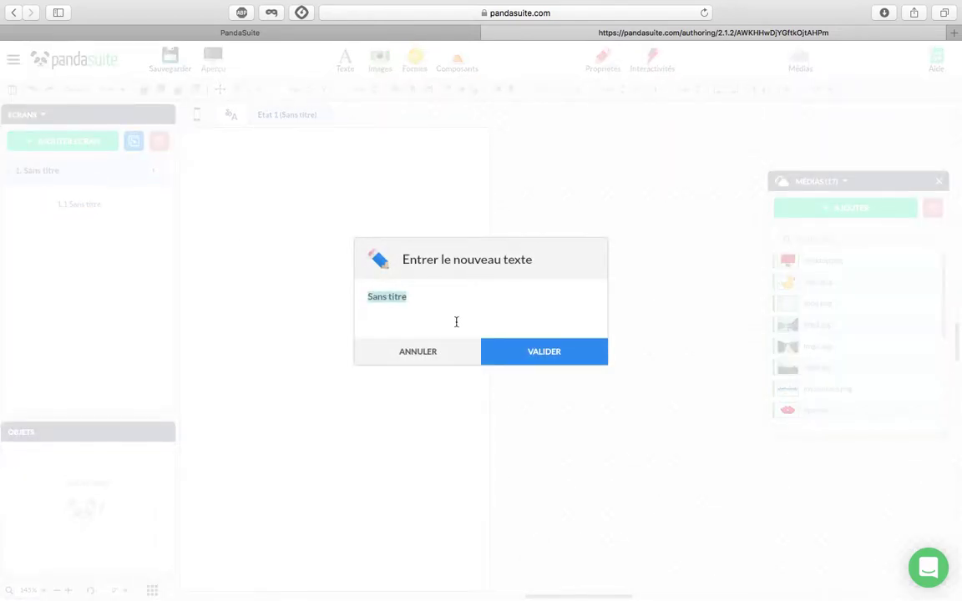
{"action": "type", "text": "Accueil"}
{"action": "left_click", "coordinate": [510, 354]}
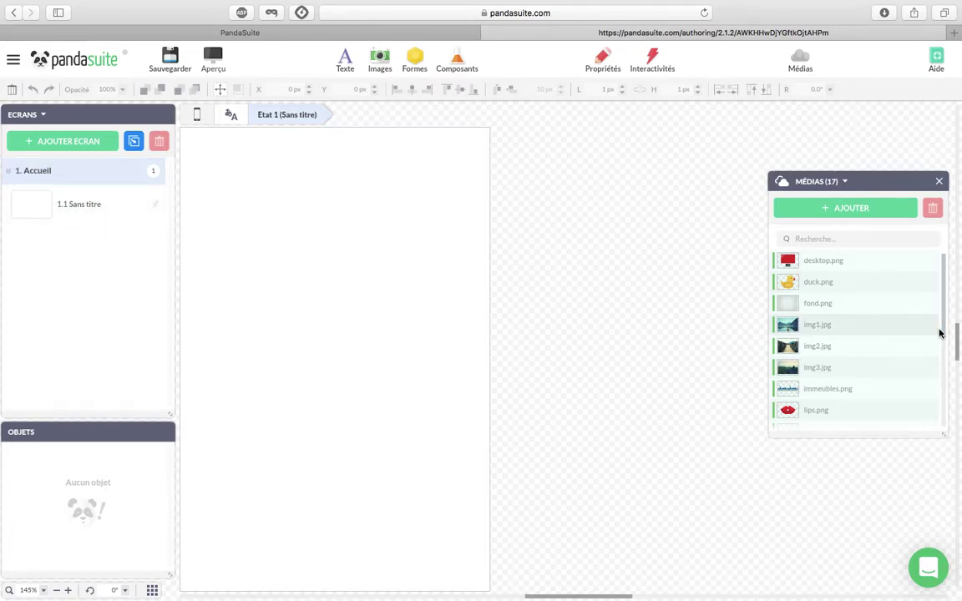
{"action": "scroll", "coordinate": [938, 333], "scroll_direction": "down", "scroll_amount": 3}
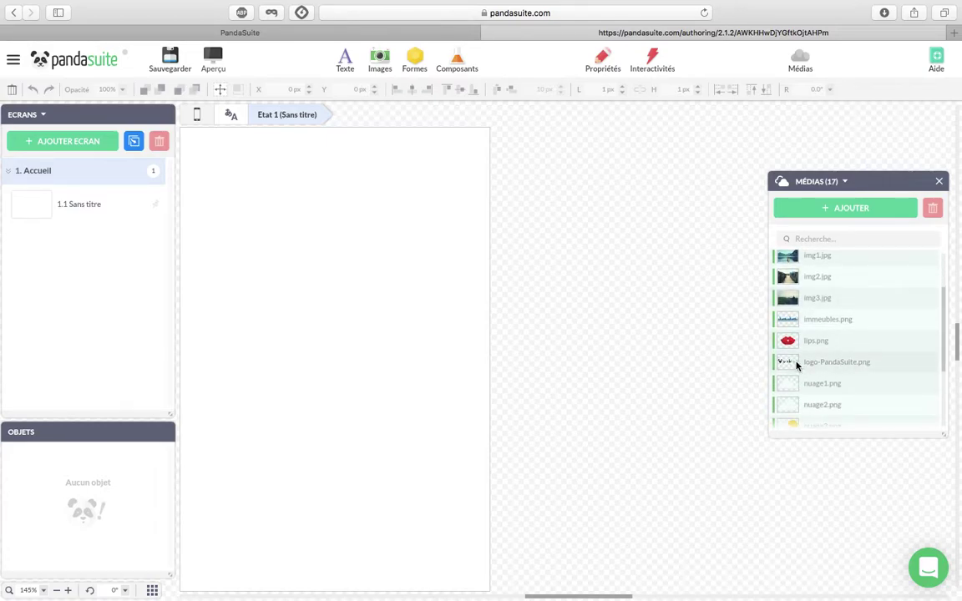
Place logo-PandaSuite.png on Accueil stretched to full width, 320×70 px, raised to Y 126 px.
{"action": "left_click", "coordinate": [785, 372]}
{"action": "left_click_drag", "start_coordinate": [791, 324], "coordinate": [195, 320]}
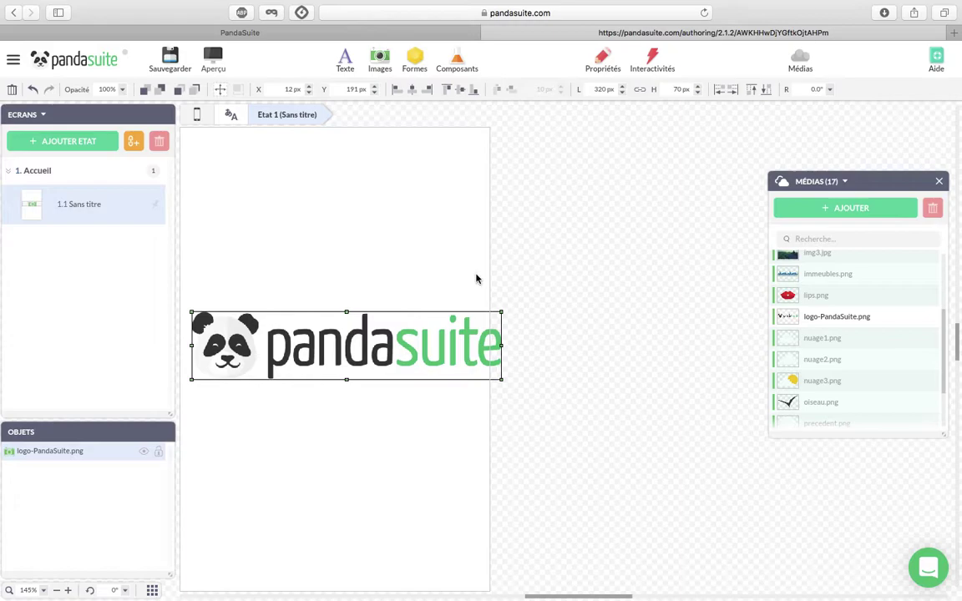
{"action": "left_click", "coordinate": [721, 91]}
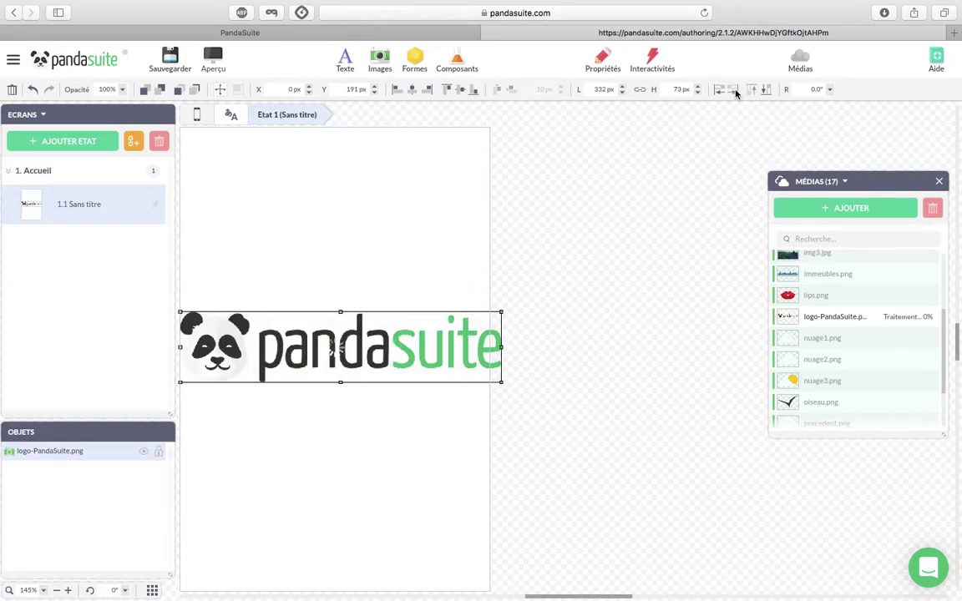
{"action": "left_click", "coordinate": [734, 94]}
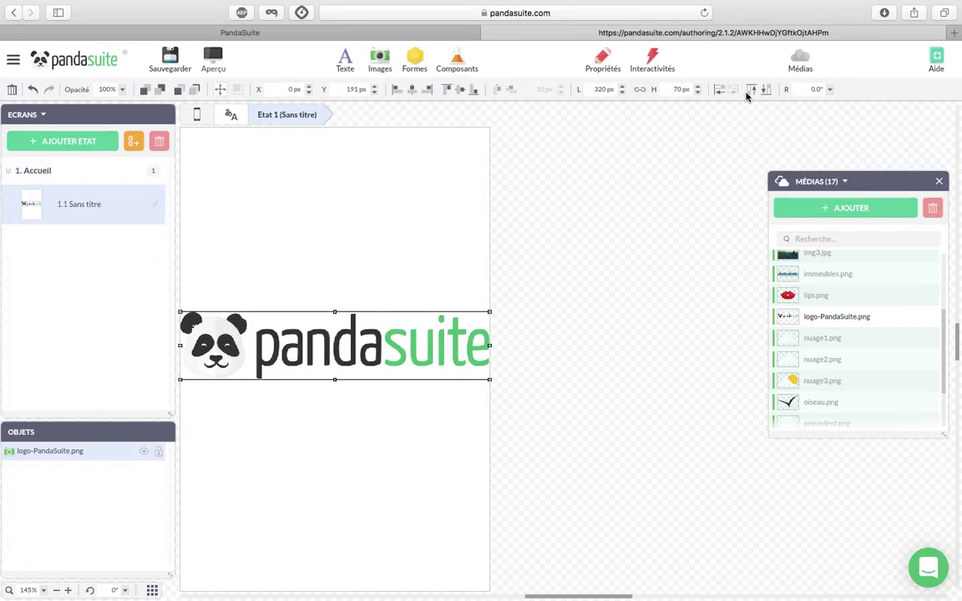
{"action": "left_click", "coordinate": [757, 92]}
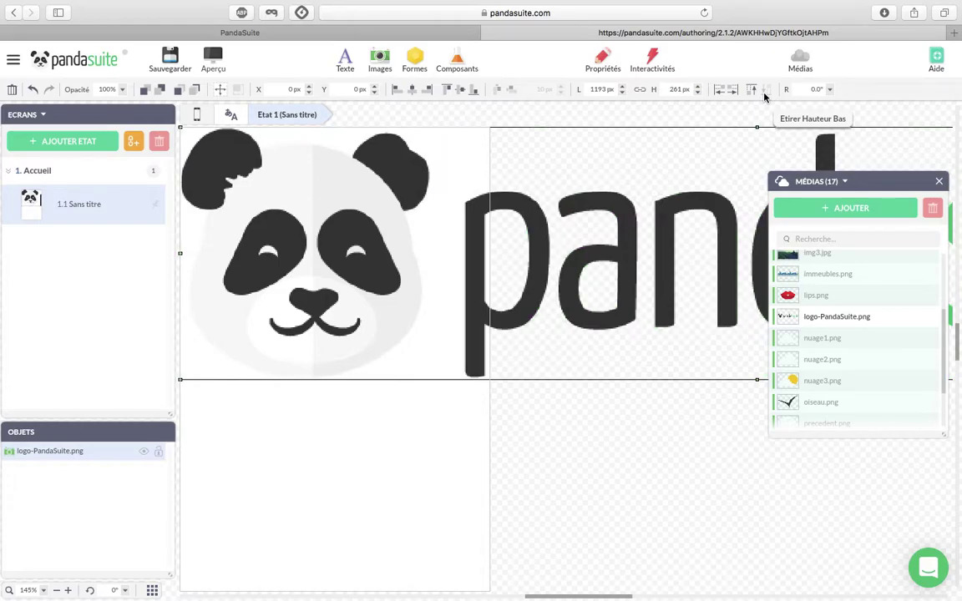
{"action": "left_click", "coordinate": [763, 96]}
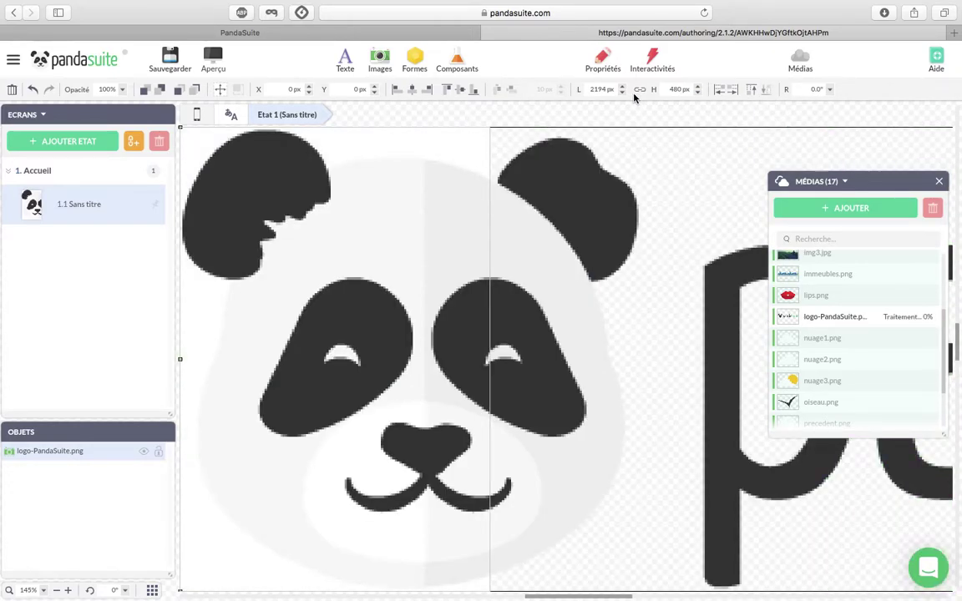
{"action": "left_click", "coordinate": [33, 89]}
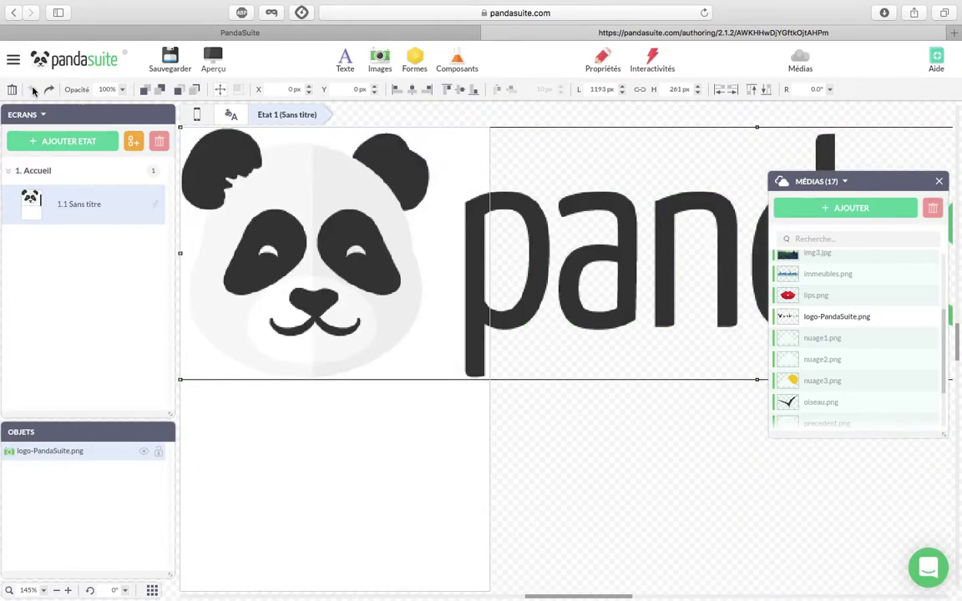
{"action": "left_click", "coordinate": [33, 90]}
{"action": "left_click_drag", "start_coordinate": [296, 332], "coordinate": [299, 270]}
{"action": "left_click", "coordinate": [597, 307]}
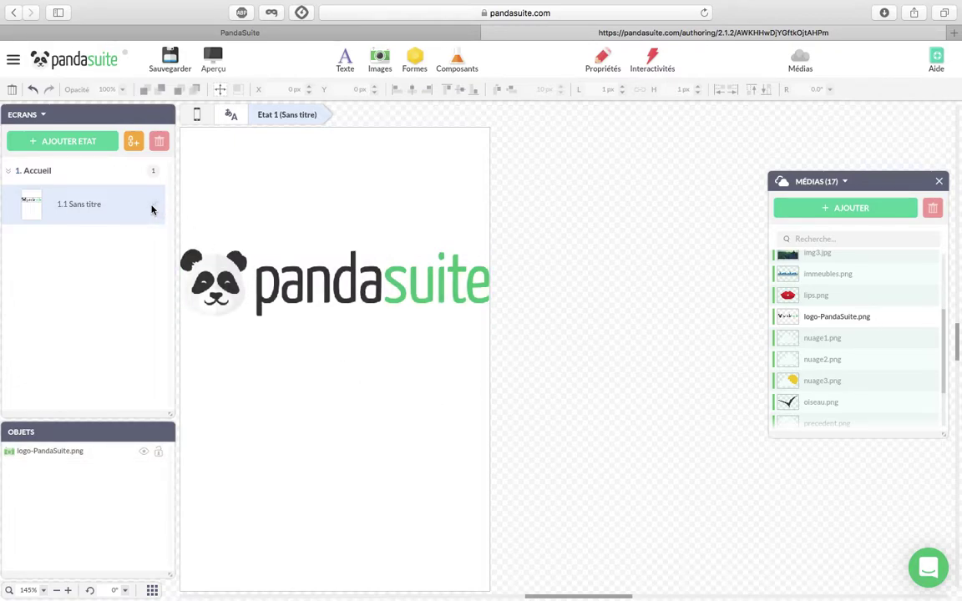
Add state 1.2 to Accueil with a text box moved up and tilted to −19°.
{"action": "left_click", "coordinate": [87, 144]}
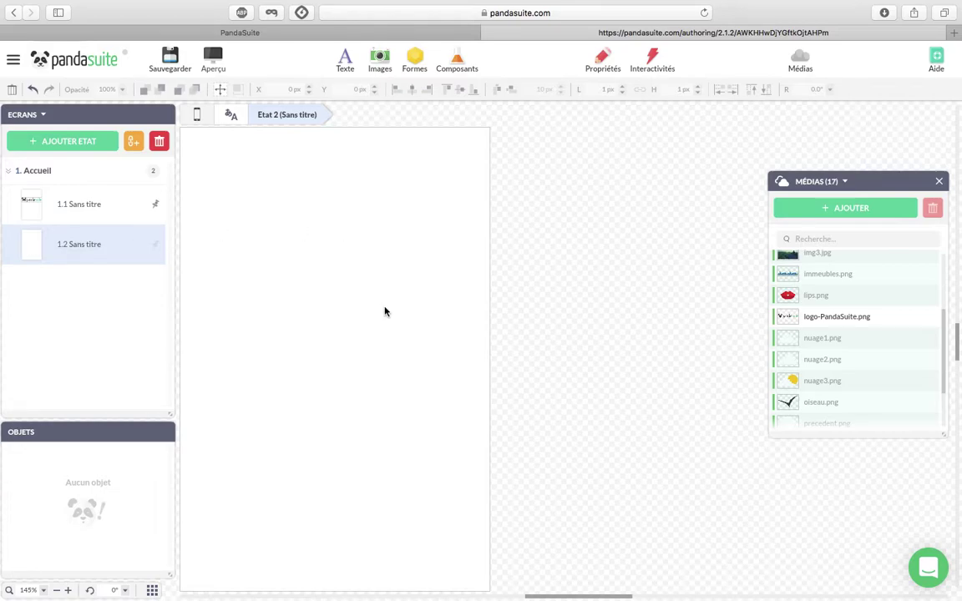
{"action": "left_click", "coordinate": [344, 57]}
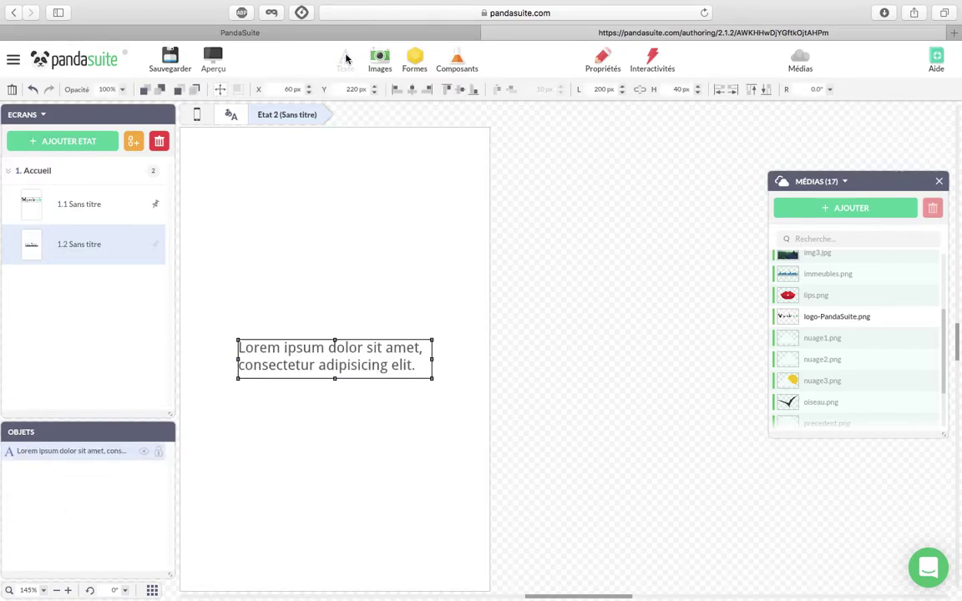
{"action": "left_click_drag", "start_coordinate": [305, 367], "coordinate": [305, 329]}
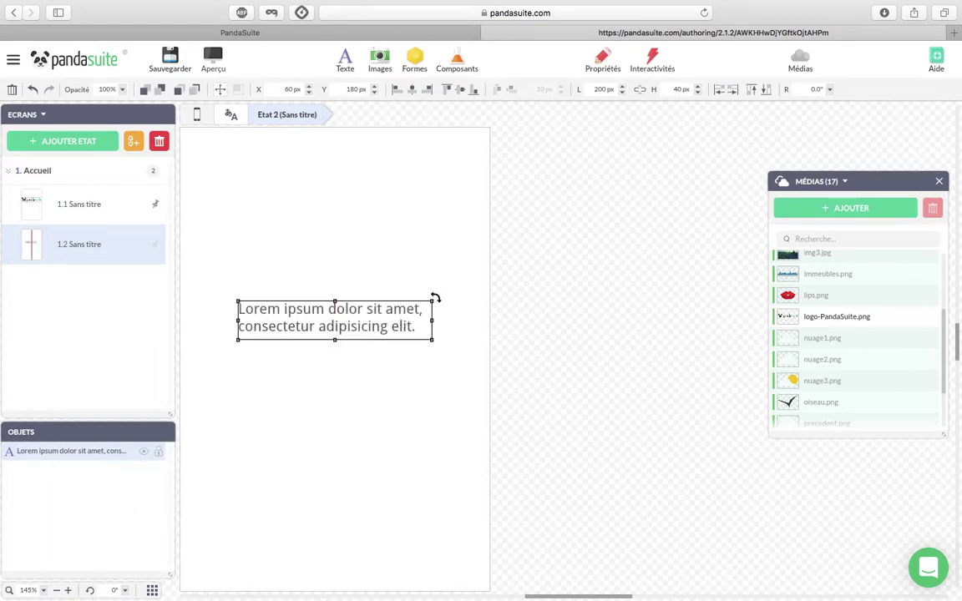
{"action": "left_click_drag", "start_coordinate": [432, 299], "coordinate": [428, 265]}
Replace the Lorem ipsum placeholder text with 'Hello Panda!'.
{"action": "double_click", "coordinate": [409, 299]}
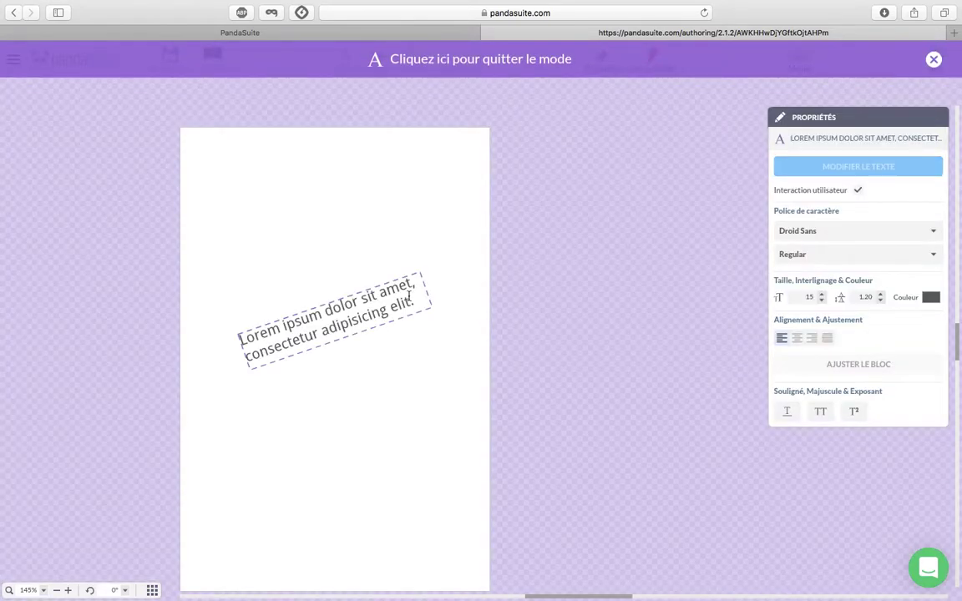
{"action": "left_click_drag", "start_coordinate": [409, 299], "coordinate": [228, 329]}
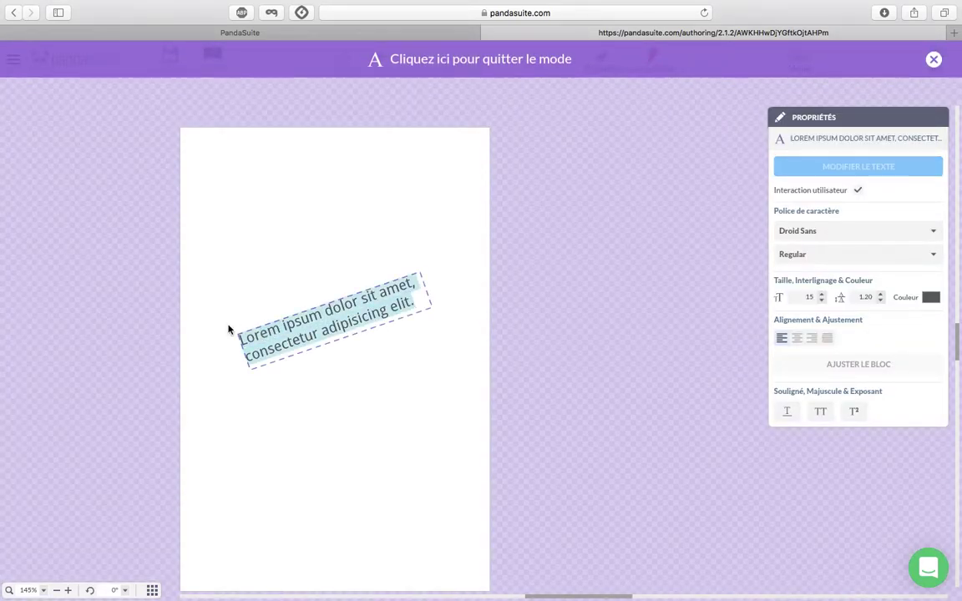
{"action": "type", "text": "Hello Panda!"}
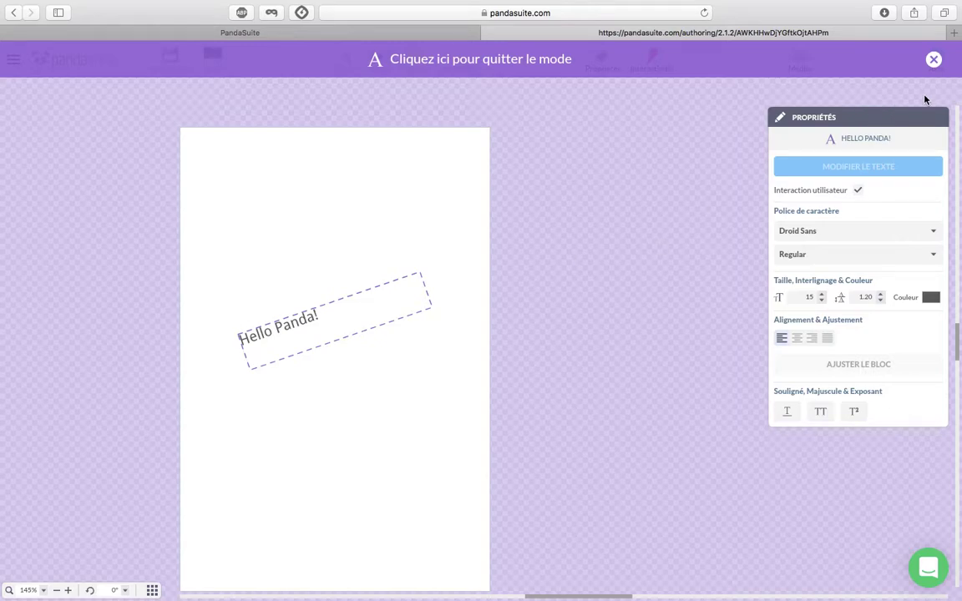
{"action": "left_click", "coordinate": [934, 59]}
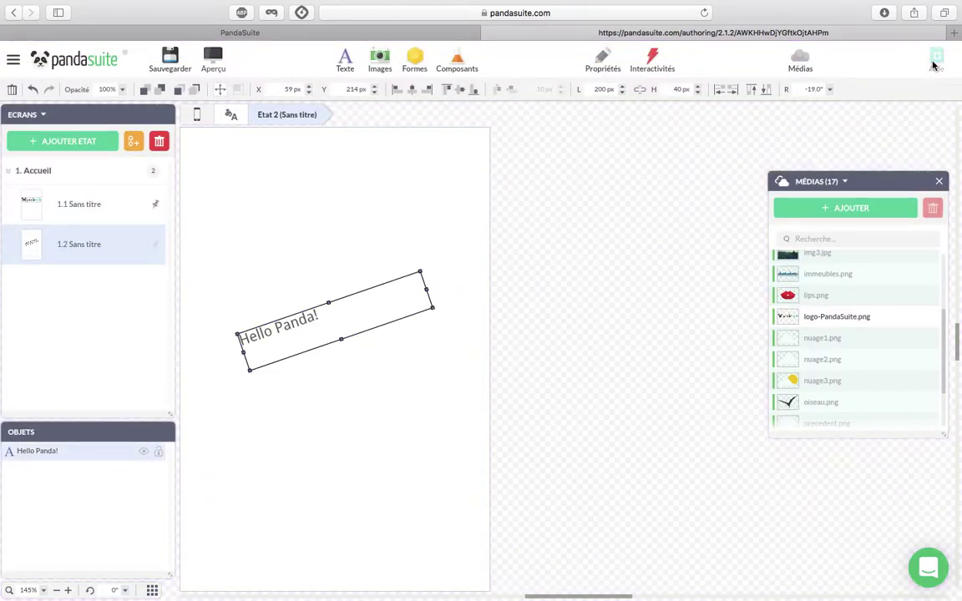
On logo state 1.1, add an interactive zone and stretch it to full page width and height.
{"action": "left_click", "coordinate": [933, 65]}
{"action": "left_click", "coordinate": [937, 58]}
{"action": "left_click", "coordinate": [77, 204]}
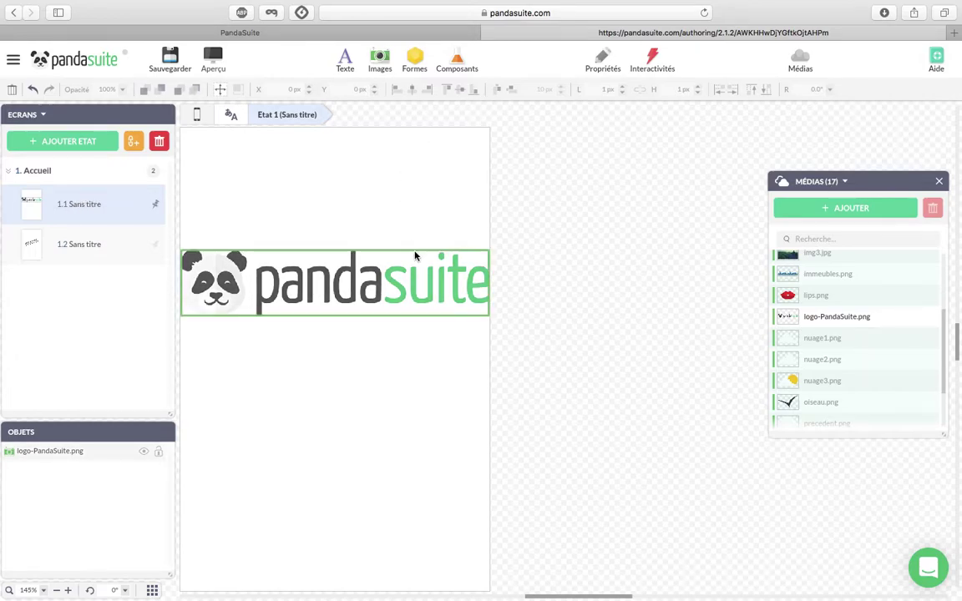
{"action": "left_click", "coordinate": [462, 60]}
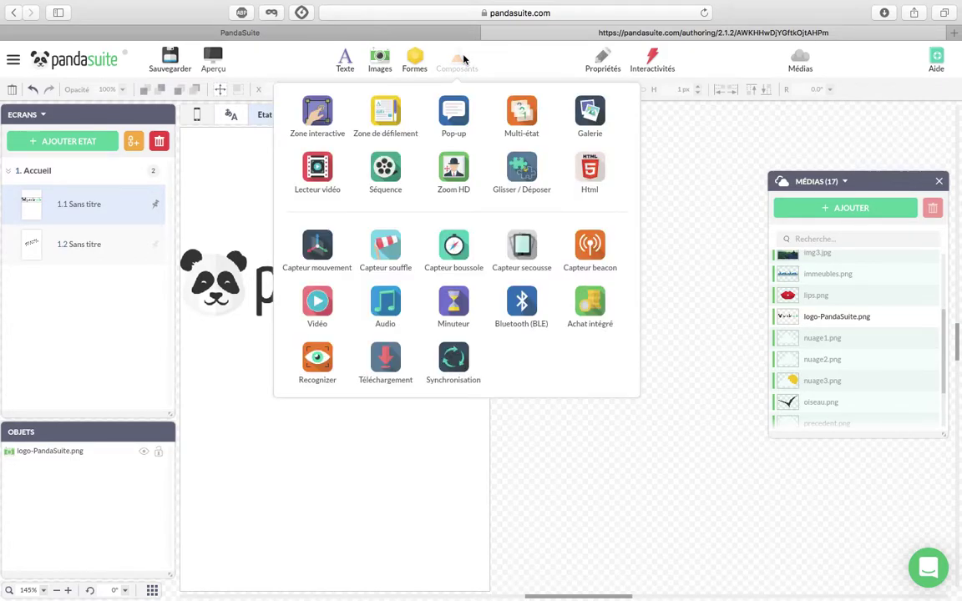
{"action": "left_click_drag", "start_coordinate": [318, 121], "coordinate": [320, 124]}
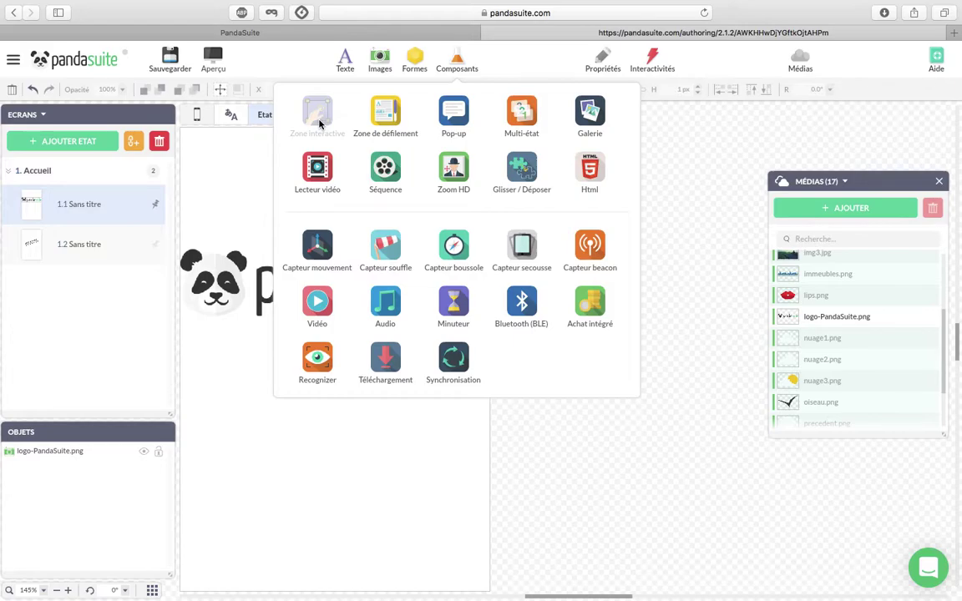
{"action": "left_click_drag", "start_coordinate": [319, 123], "coordinate": [318, 122]}
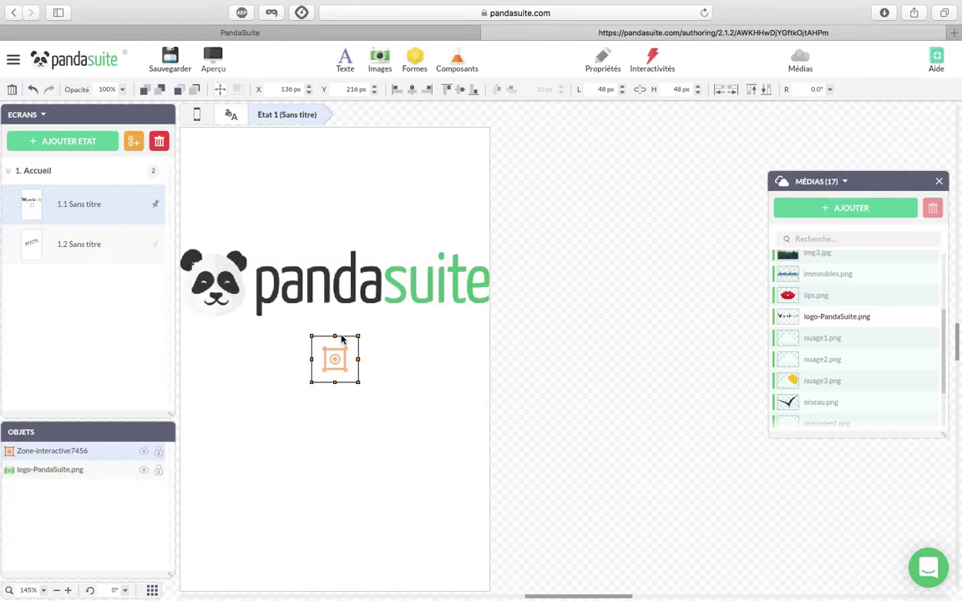
{"action": "left_click", "coordinate": [732, 92]}
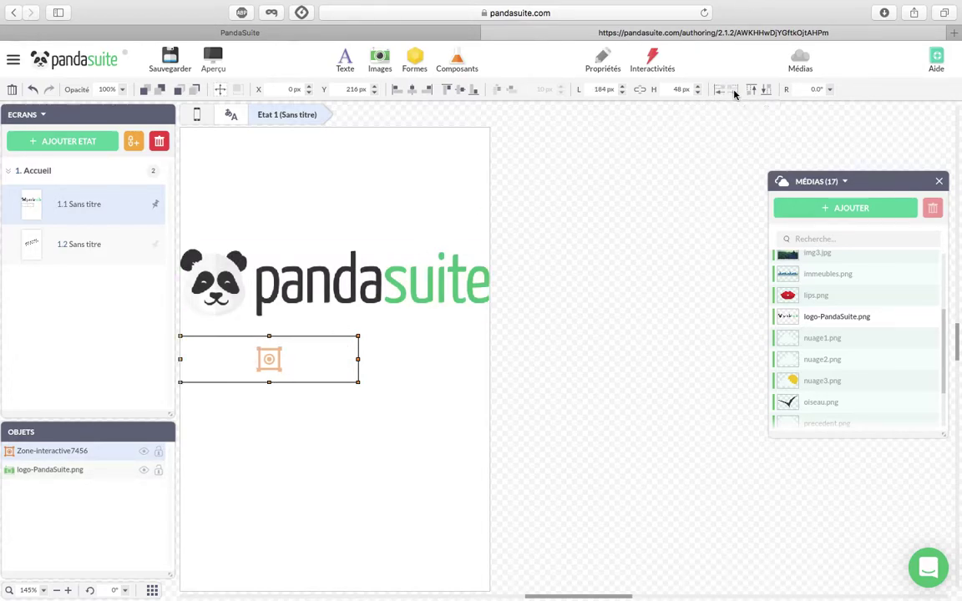
{"action": "left_click", "coordinate": [752, 93]}
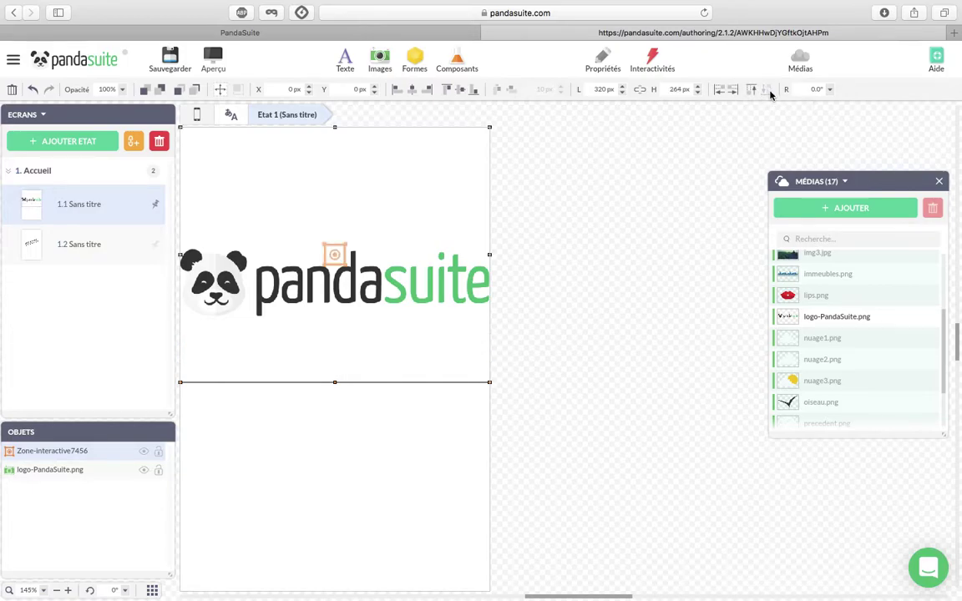
{"action": "left_click", "coordinate": [768, 94]}
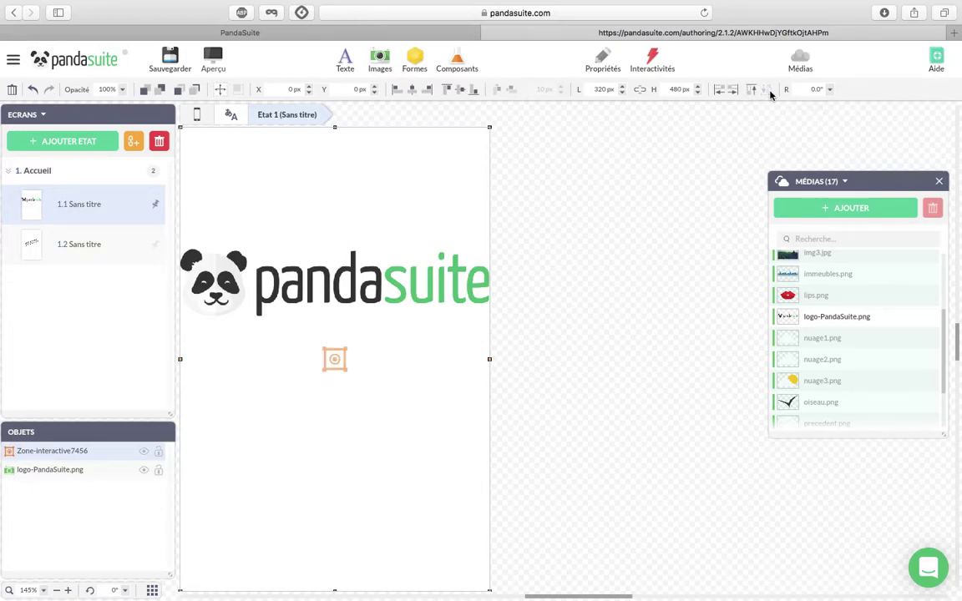
Give Zone-interactive7456 a Simple tap action that changes Accueil to state 2.
{"action": "left_click", "coordinate": [654, 63]}
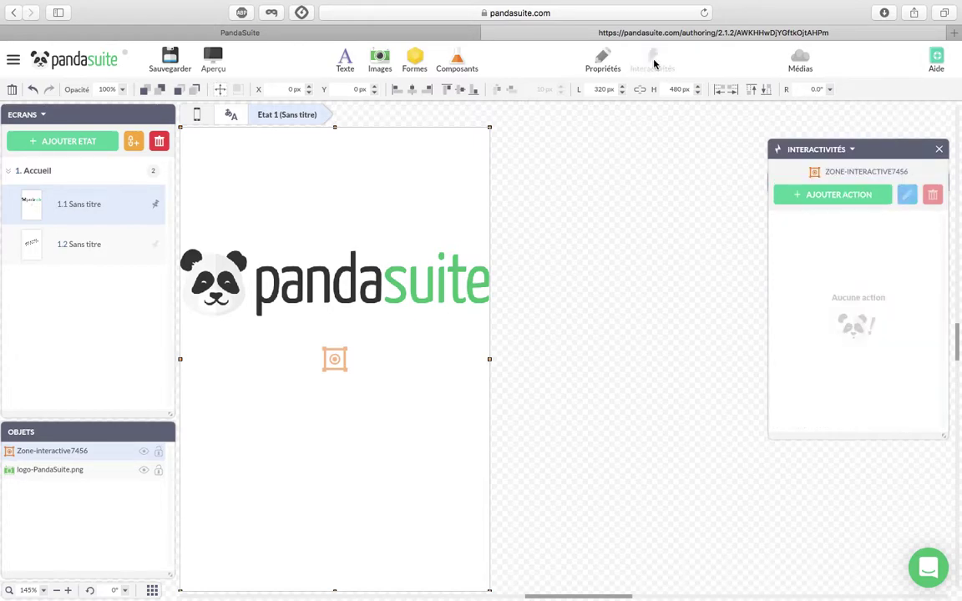
{"action": "left_click", "coordinate": [824, 196]}
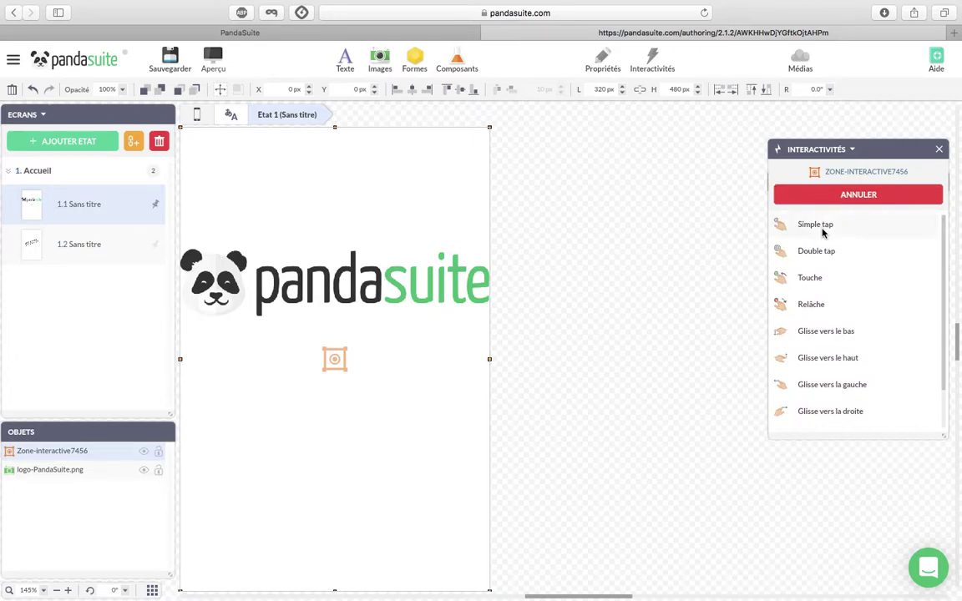
{"action": "left_click", "coordinate": [823, 232]}
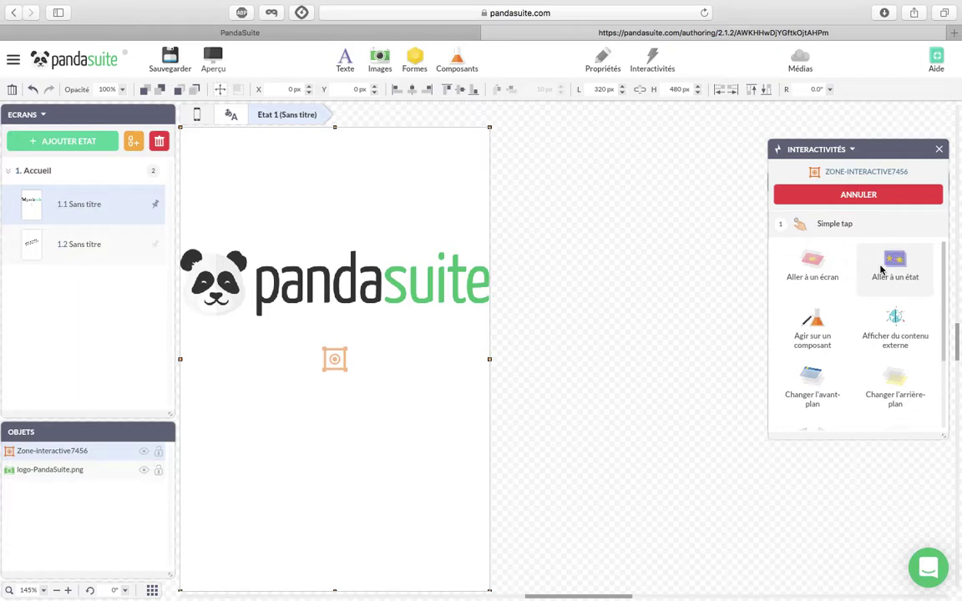
{"action": "left_click", "coordinate": [881, 269]}
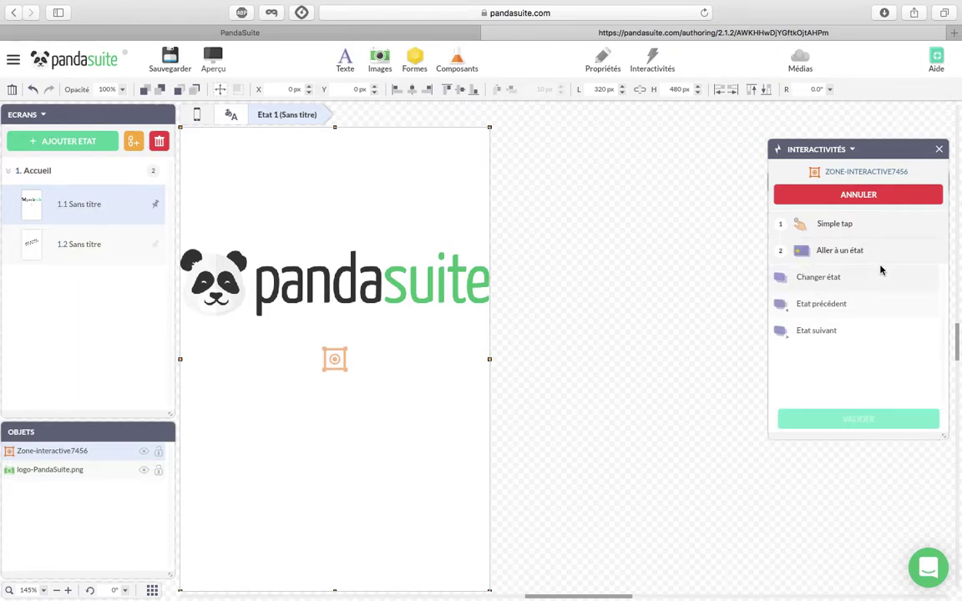
{"action": "left_click", "coordinate": [846, 277]}
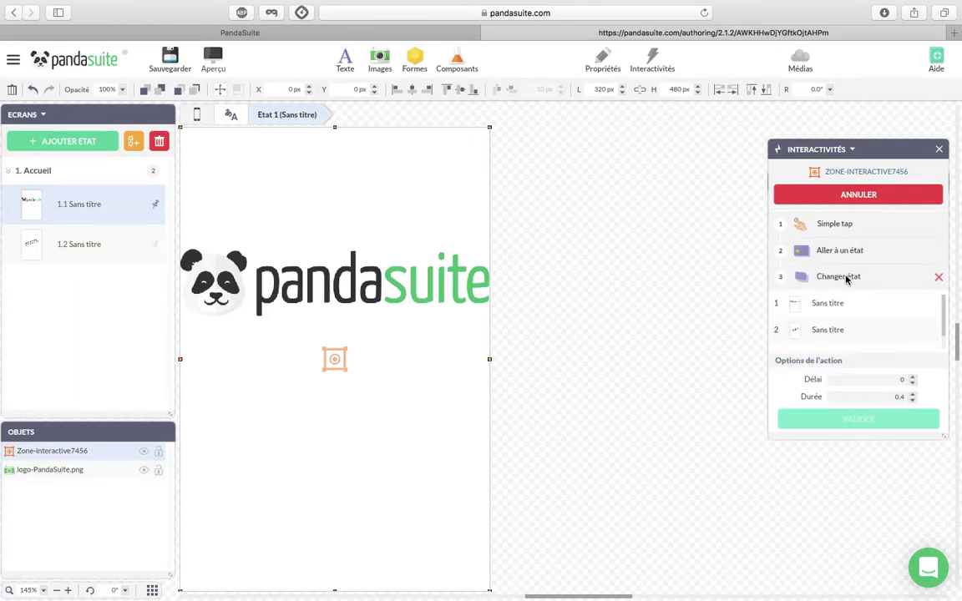
{"action": "left_click", "coordinate": [845, 332]}
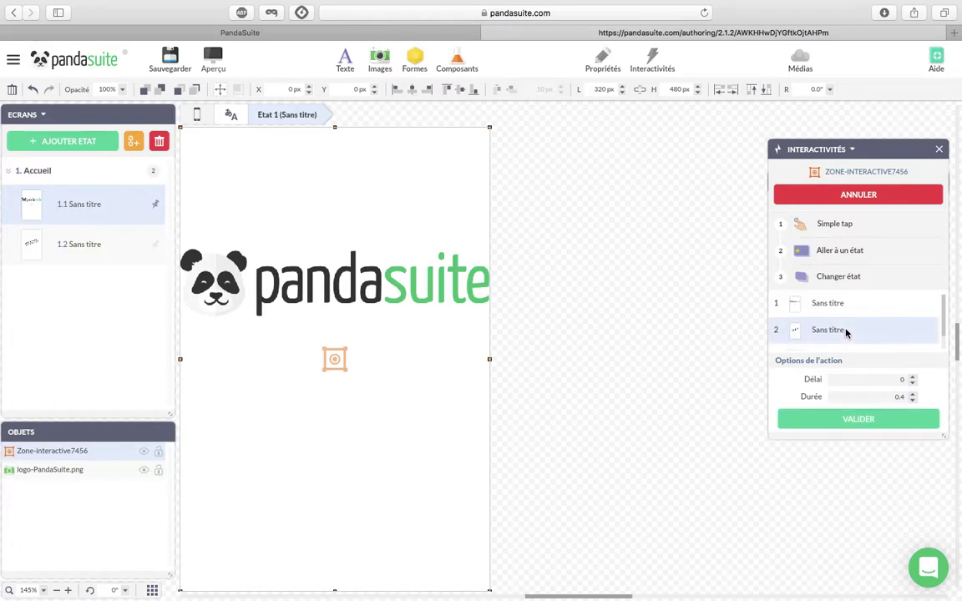
{"action": "left_click", "coordinate": [865, 421]}
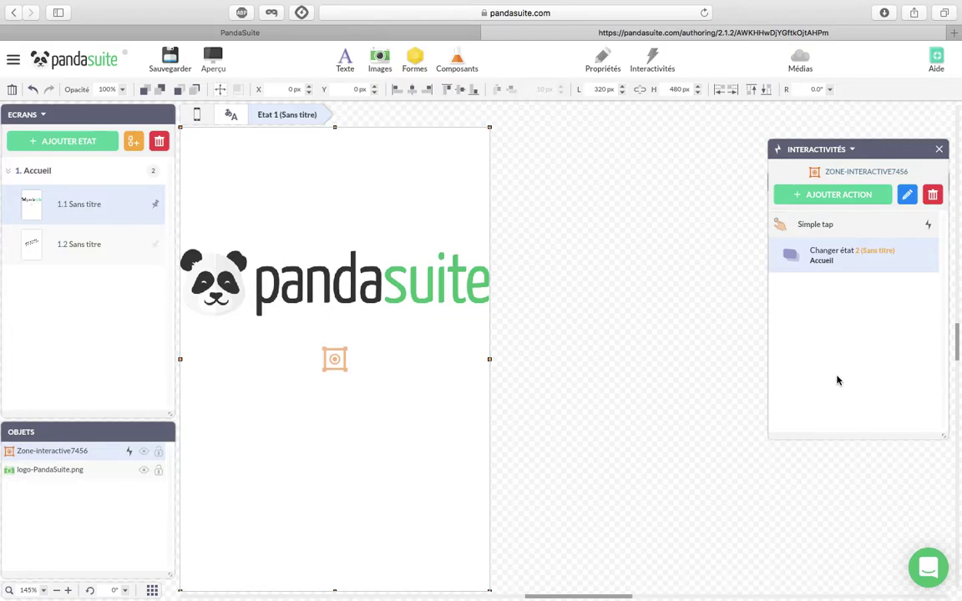
Save the project, then preview it on the phone mockup and close the preview.
{"action": "left_click", "coordinate": [158, 56]}
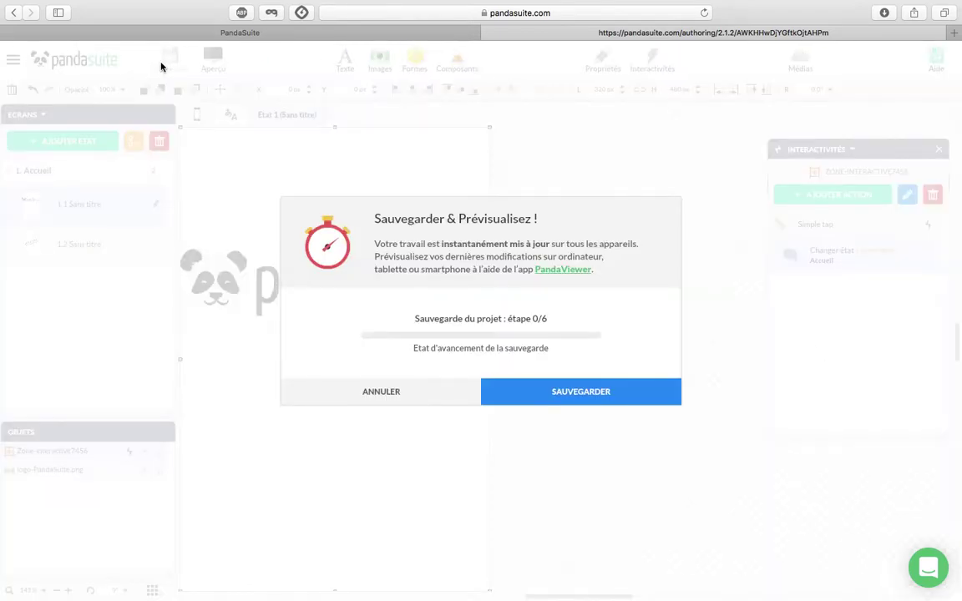
{"action": "left_click", "coordinate": [522, 391]}
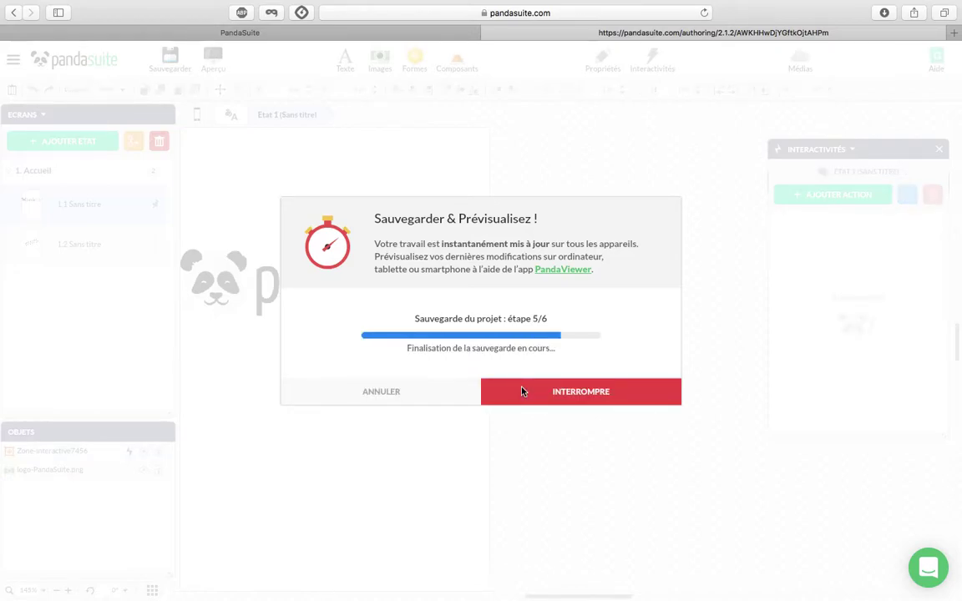
{"action": "left_click", "coordinate": [214, 60]}
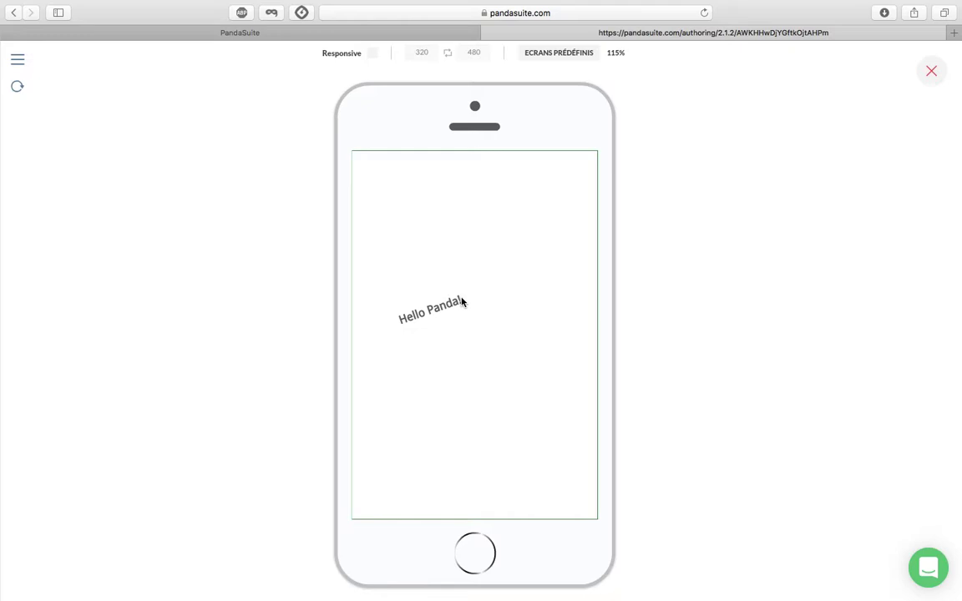
{"action": "left_click", "coordinate": [932, 76]}
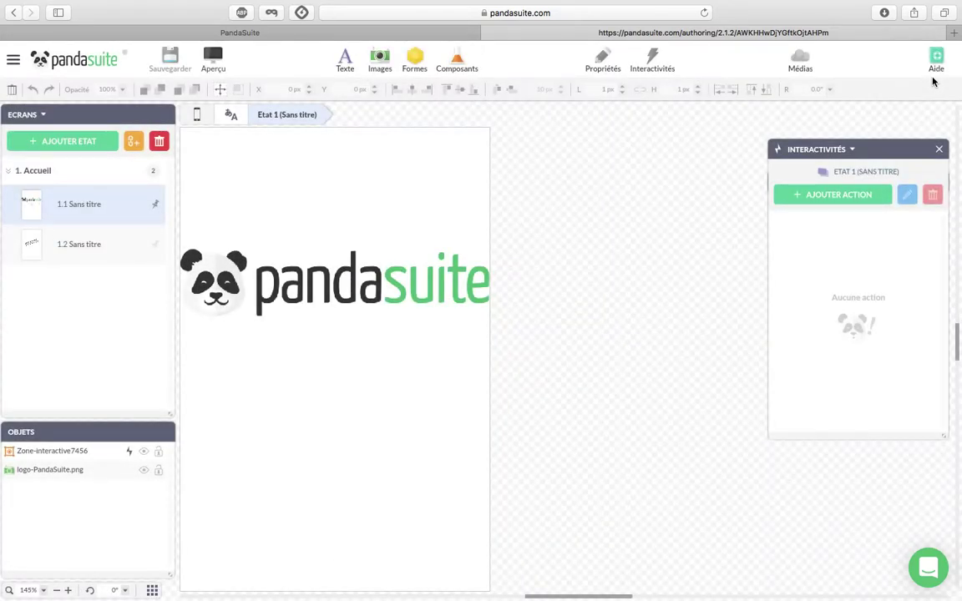
On state 1.2, add Zone-interactive8295 stretched to the full 320×480 px screen.
{"action": "left_click", "coordinate": [123, 244]}
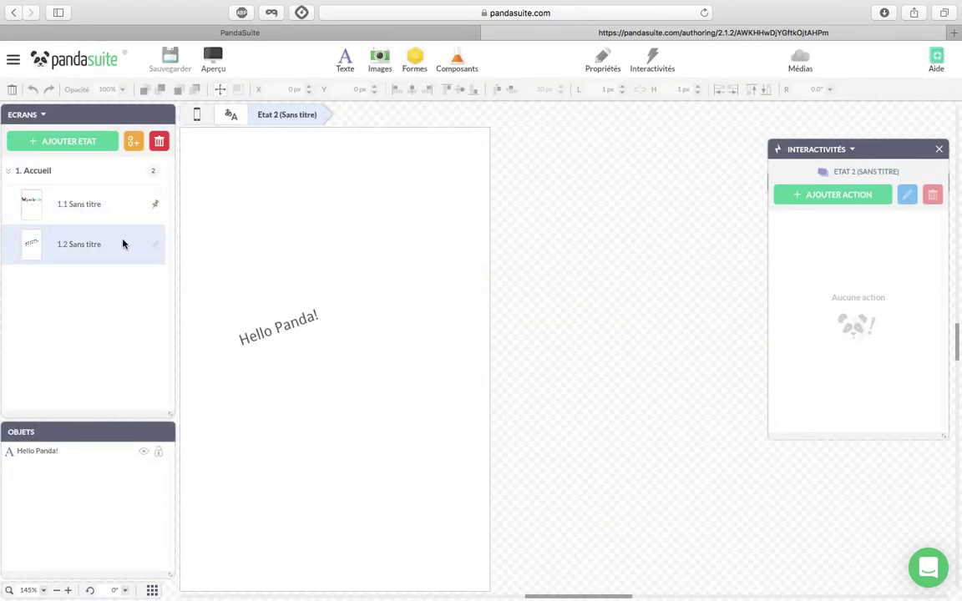
{"action": "left_click", "coordinate": [459, 60]}
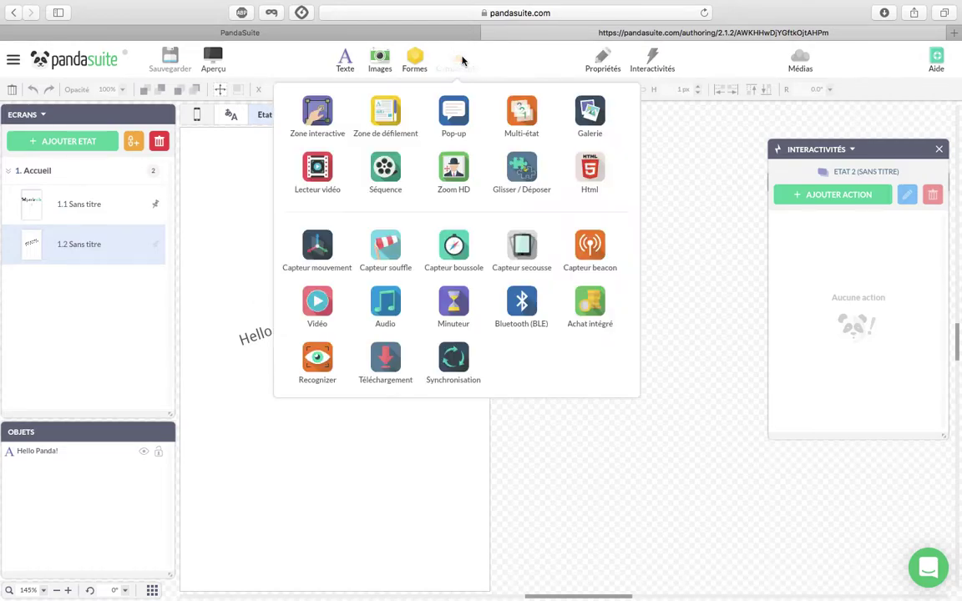
{"action": "left_click", "coordinate": [318, 110]}
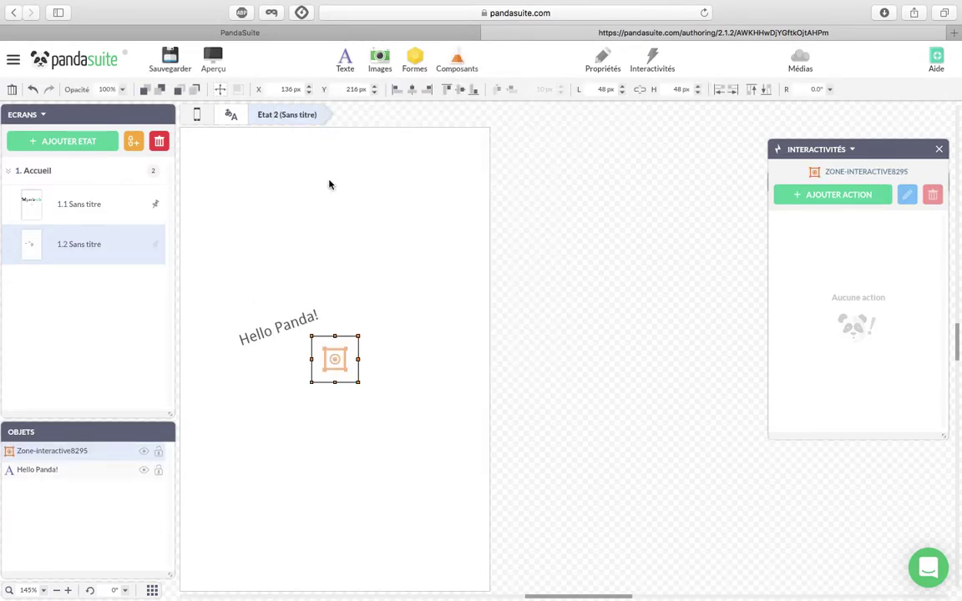
{"action": "left_click", "coordinate": [732, 89]}
{"action": "left_click", "coordinate": [733, 90]}
{"action": "left_click", "coordinate": [765, 90]}
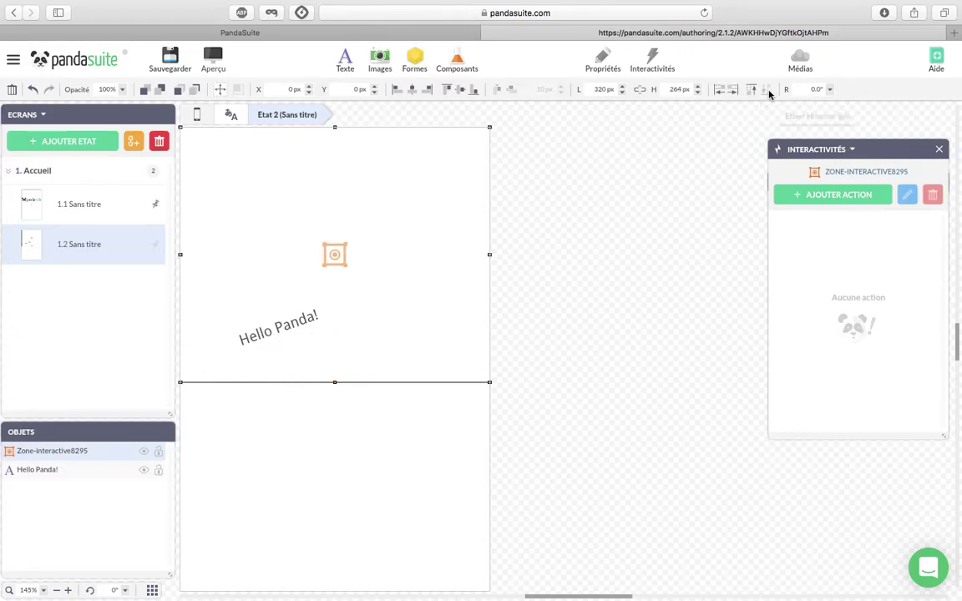
{"action": "left_click", "coordinate": [767, 90]}
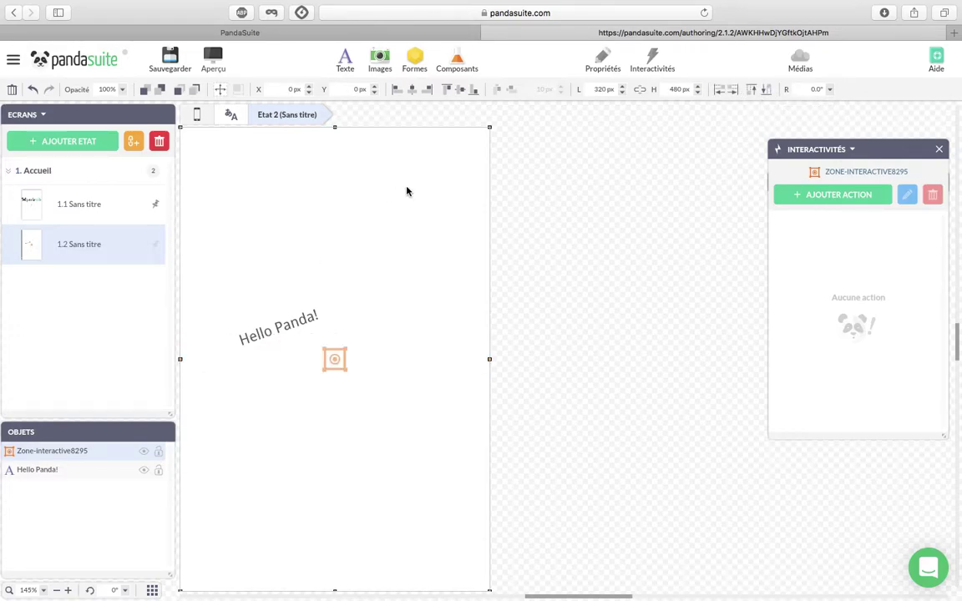
{"action": "left_click", "coordinate": [938, 151]}
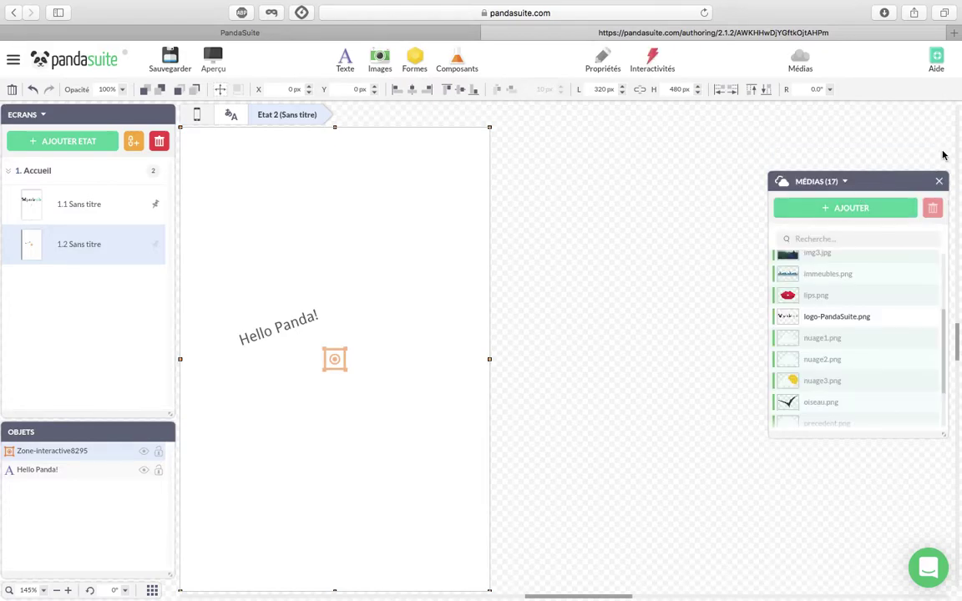
Give Zone-interactive8295 a Simple tap action that returns Accueil to state 1.
{"action": "left_click", "coordinate": [659, 58]}
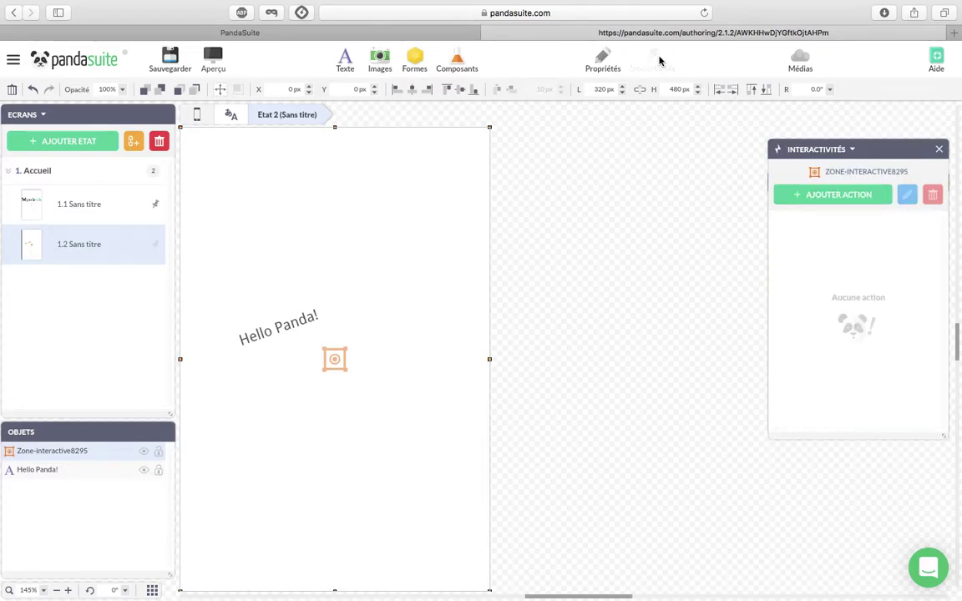
{"action": "left_click", "coordinate": [835, 200]}
{"action": "left_click", "coordinate": [833, 223]}
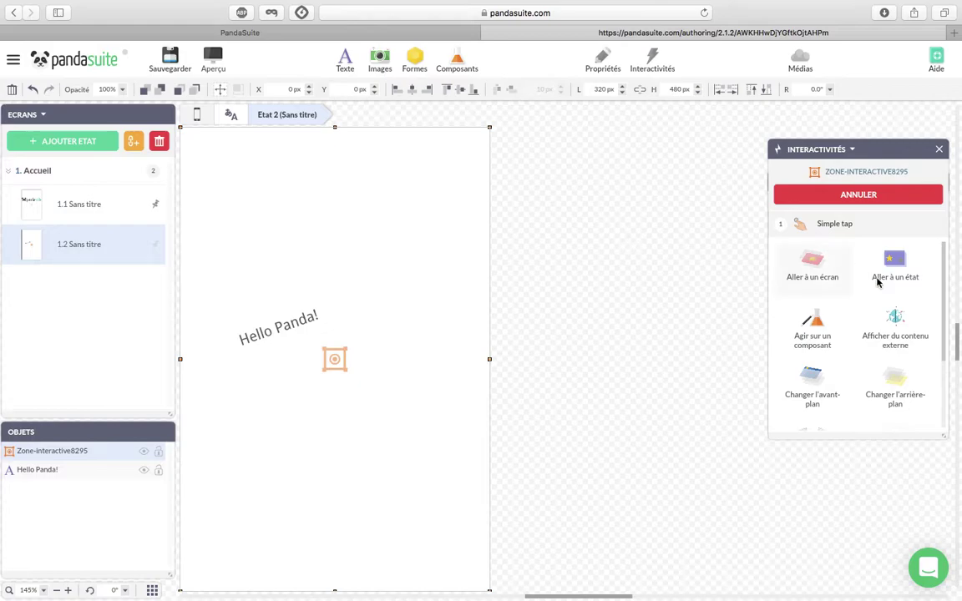
{"action": "left_click", "coordinate": [887, 274]}
{"action": "left_click", "coordinate": [852, 278]}
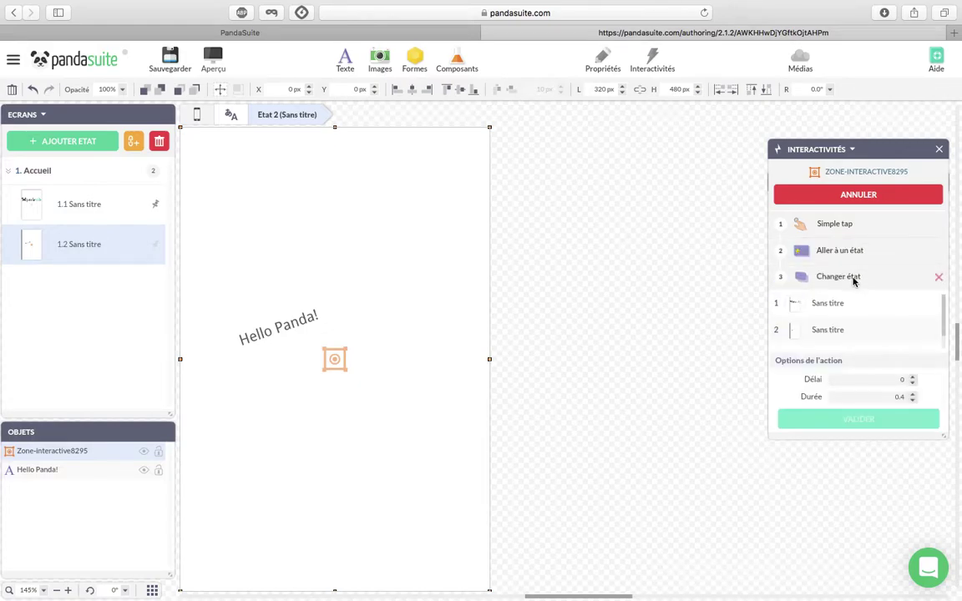
{"action": "left_click", "coordinate": [845, 304]}
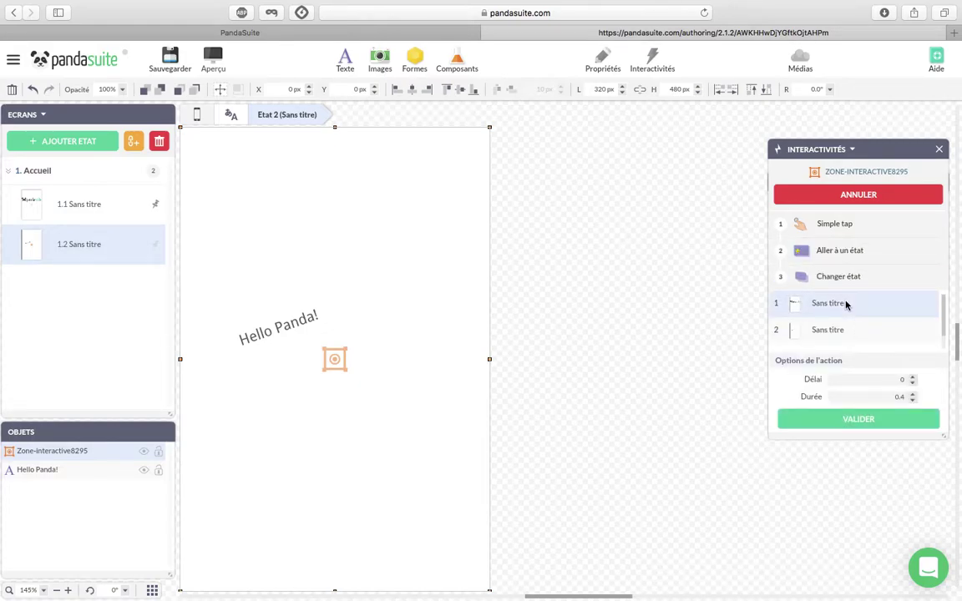
{"action": "left_click", "coordinate": [859, 420]}
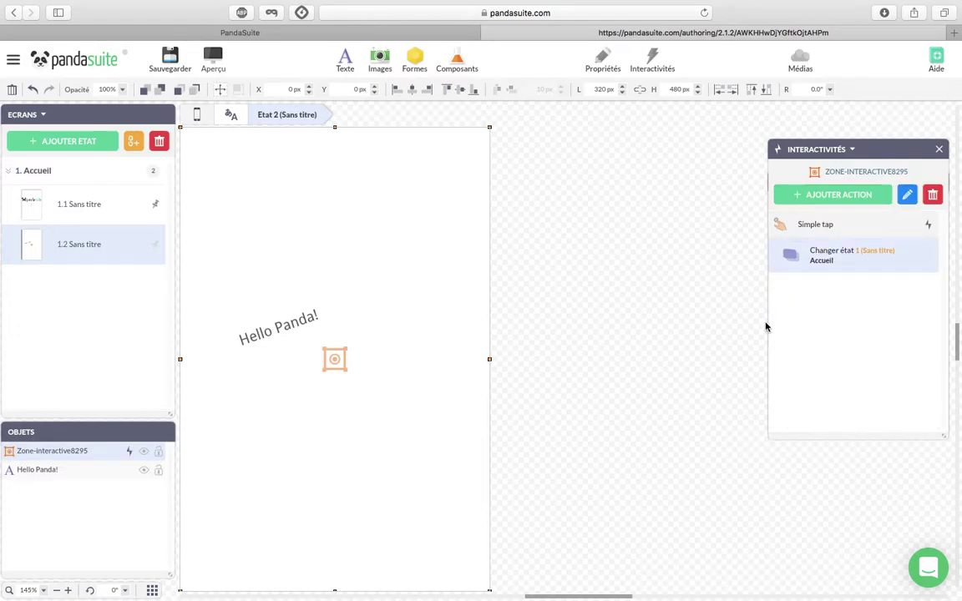
{"action": "left_click", "coordinate": [173, 58]}
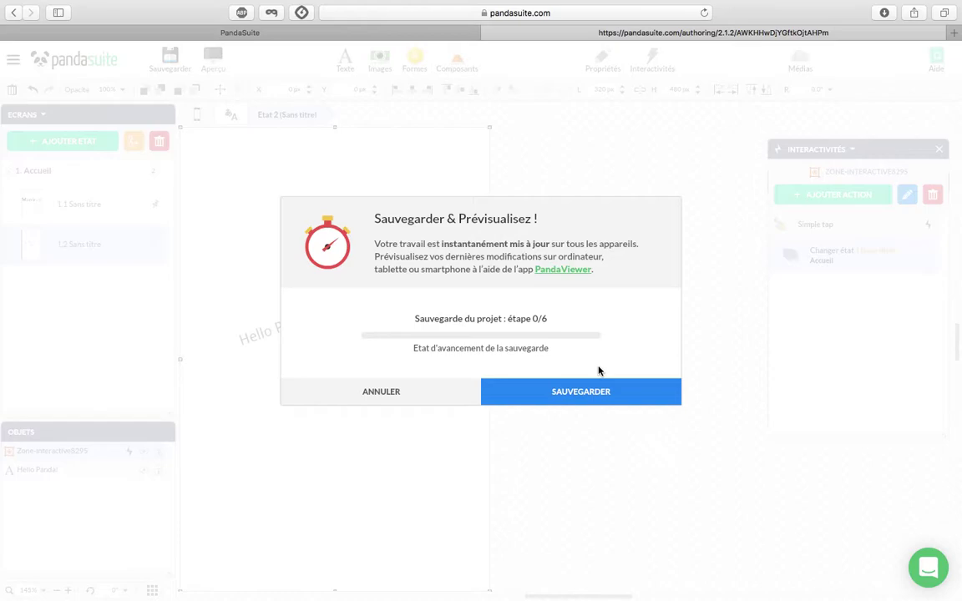
Save, then preview on the phone, tapping repeatedly to toggle between the logo and Hello Panda!
{"action": "left_click", "coordinate": [596, 394]}
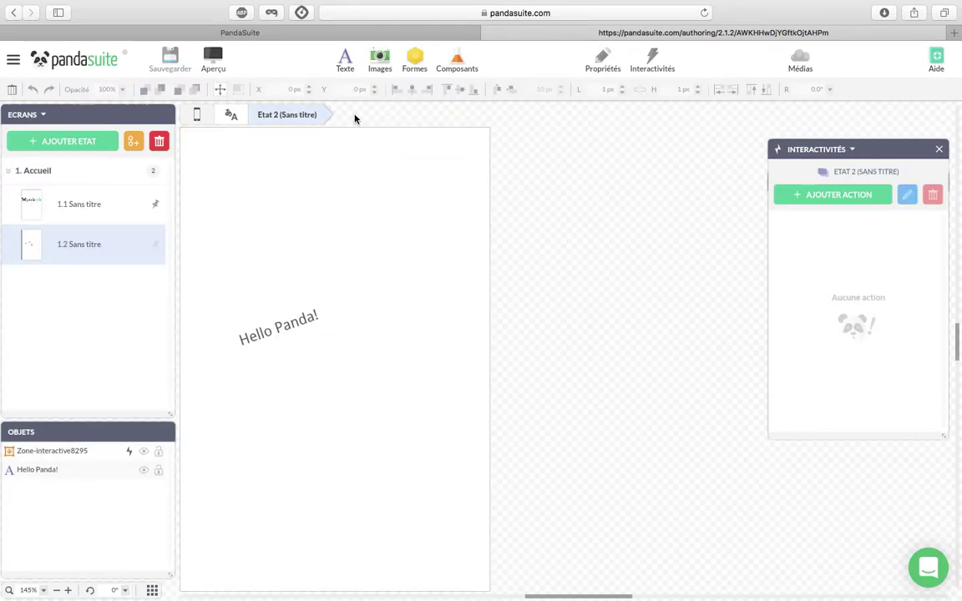
{"action": "left_click", "coordinate": [211, 61]}
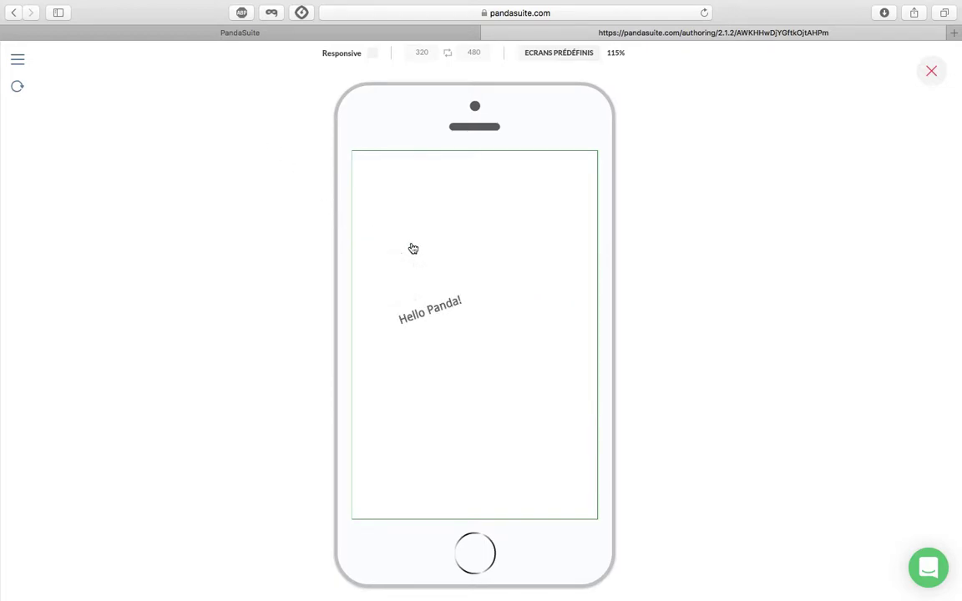
{"action": "left_click", "coordinate": [543, 410]}
{"action": "left_click", "coordinate": [543, 410]}
{"action": "left_click", "coordinate": [542, 410]}
{"action": "left_click", "coordinate": [542, 410]}
{"action": "left_click", "coordinate": [524, 371]}
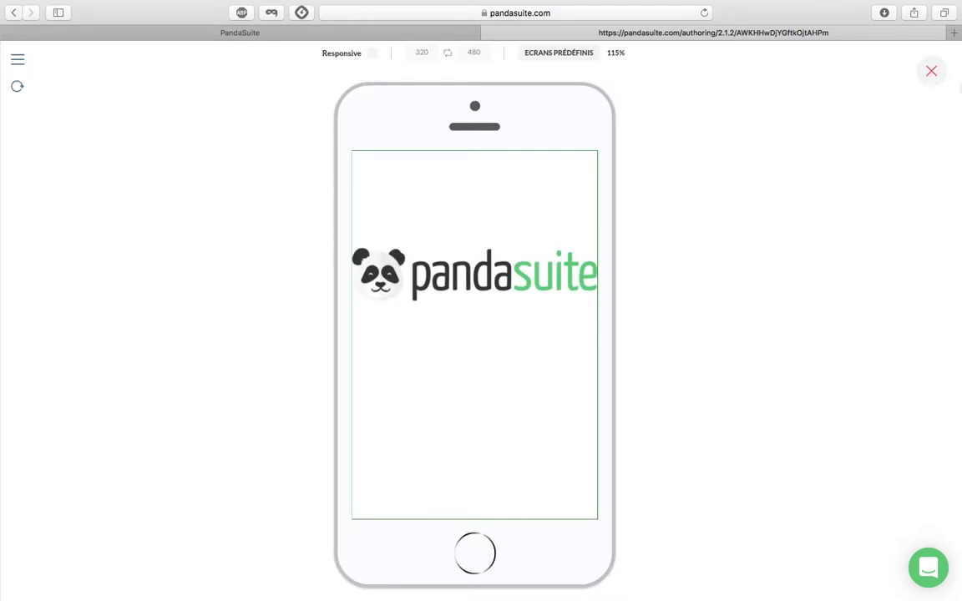
{"action": "left_click", "coordinate": [931, 71]}
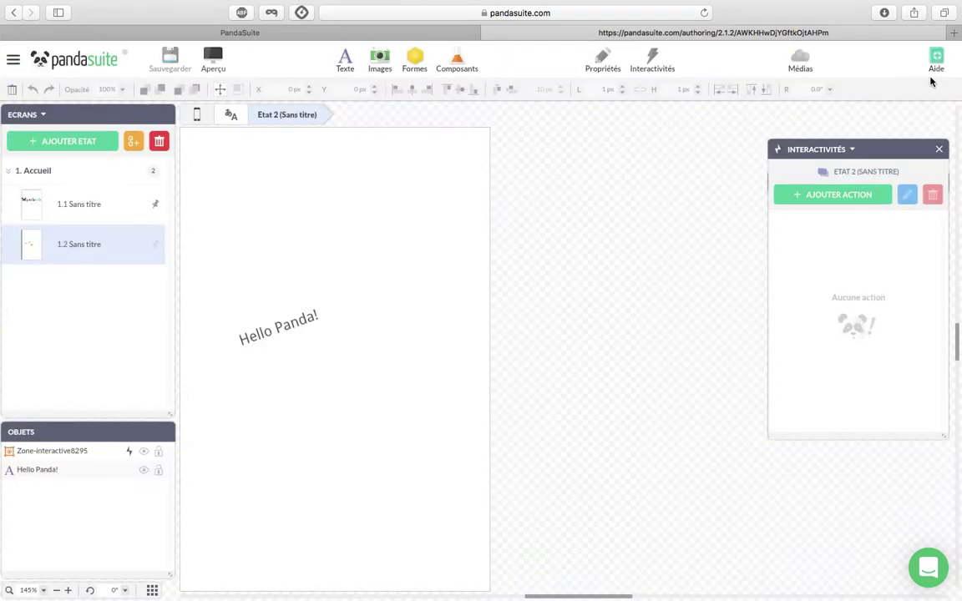
{"action": "left_click", "coordinate": [414, 228]}
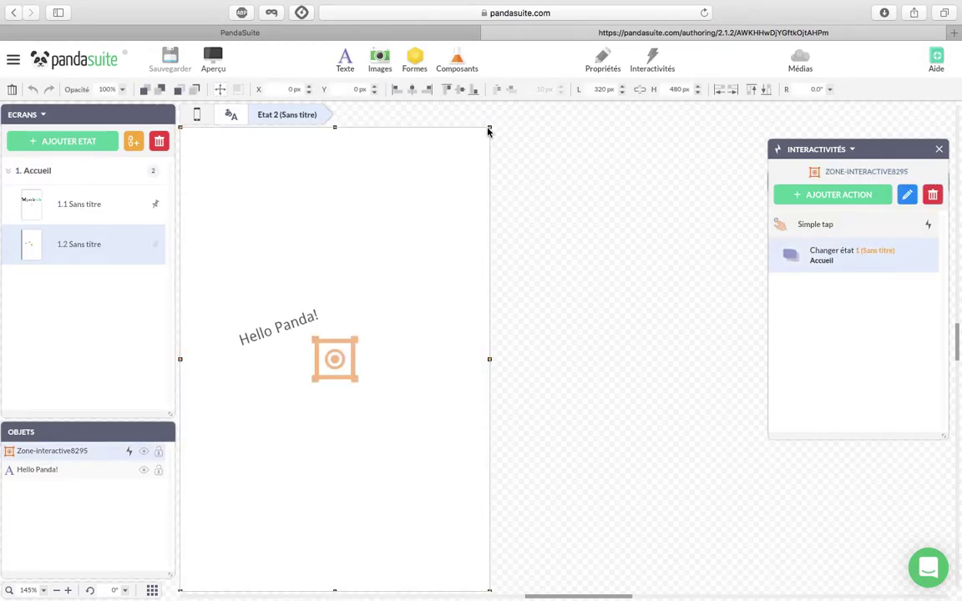
{"action": "left_click_drag", "start_coordinate": [489, 129], "coordinate": [425, 223]}
{"action": "left_click_drag", "start_coordinate": [372, 286], "coordinate": [357, 322]}
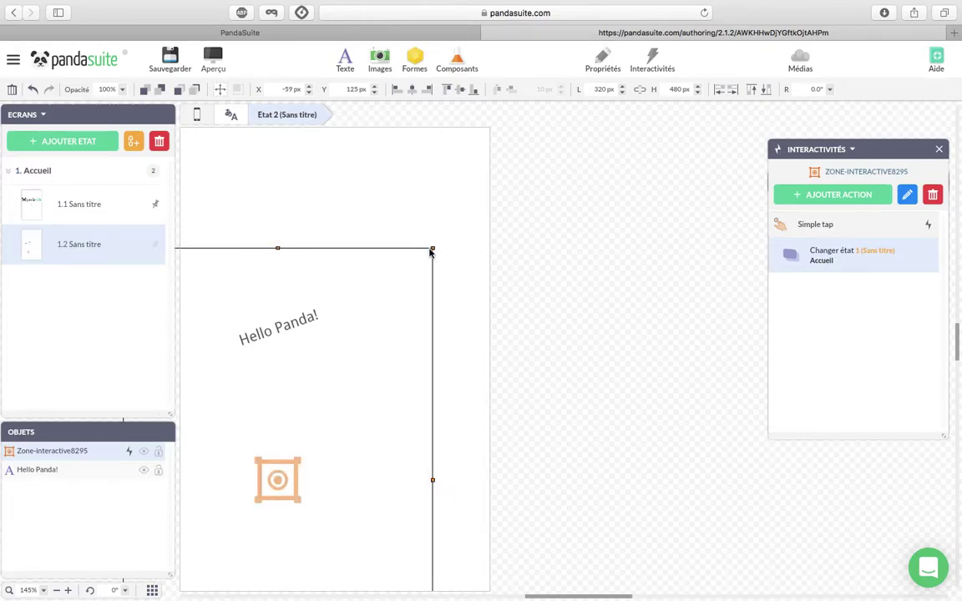
{"action": "left_click_drag", "start_coordinate": [432, 251], "coordinate": [355, 308]}
{"action": "left_click_drag", "start_coordinate": [309, 379], "coordinate": [391, 316]}
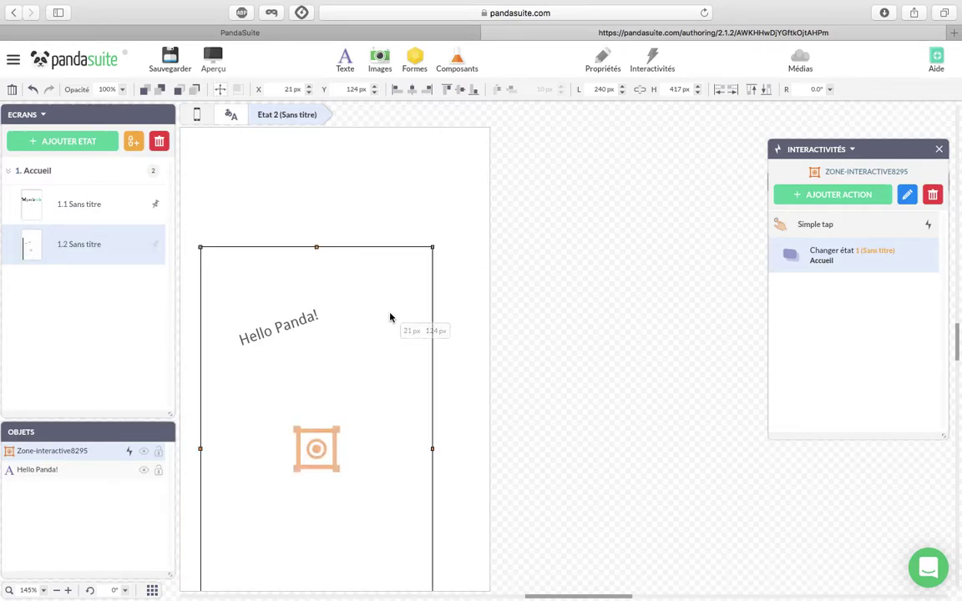
{"action": "left_click_drag", "start_coordinate": [399, 375], "coordinate": [401, 330]}
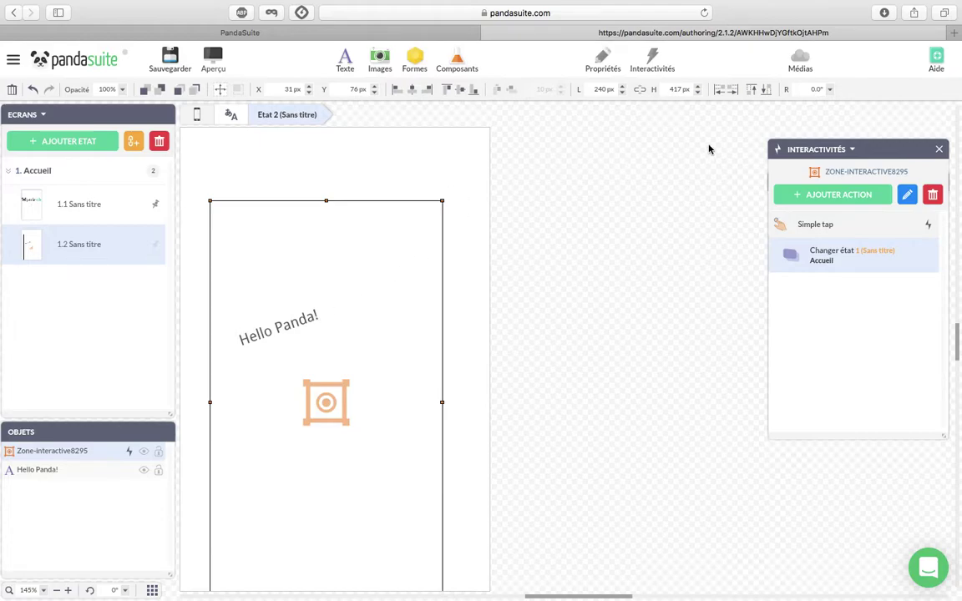
{"action": "left_click", "coordinate": [732, 90]}
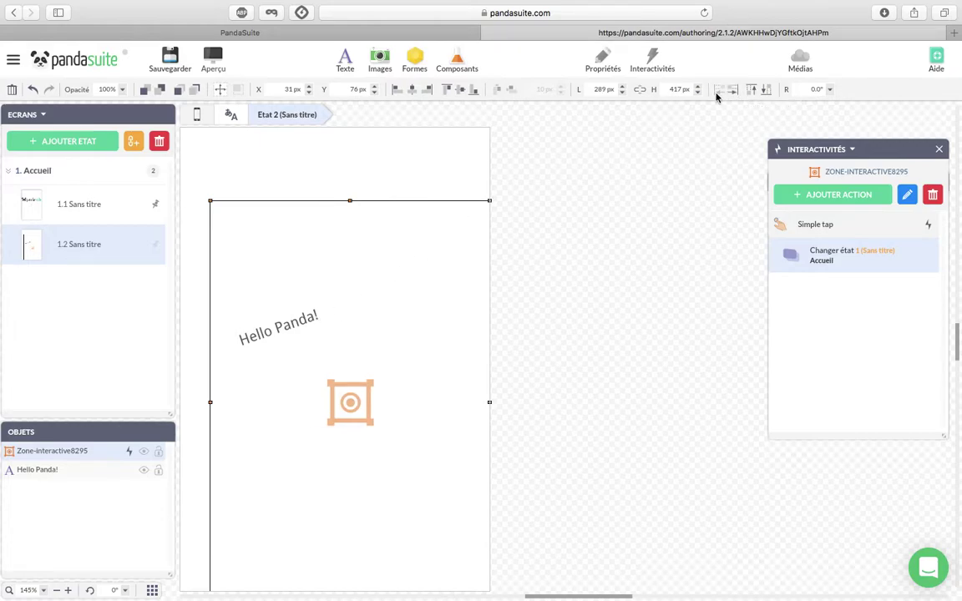
{"action": "left_click", "coordinate": [718, 90]}
{"action": "left_click", "coordinate": [751, 91]}
{"action": "left_click", "coordinate": [762, 90]}
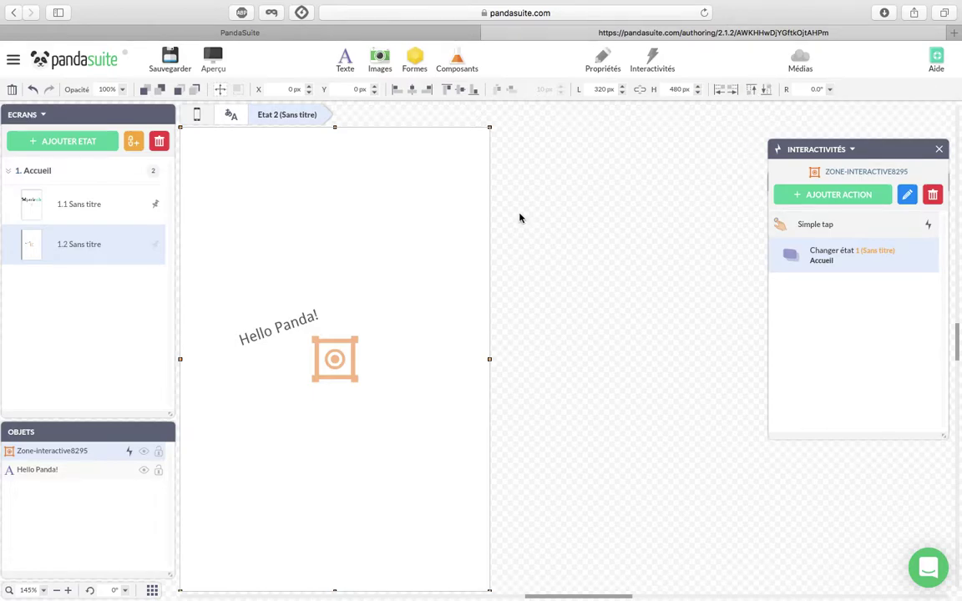
{"action": "left_click", "coordinate": [15, 62]}
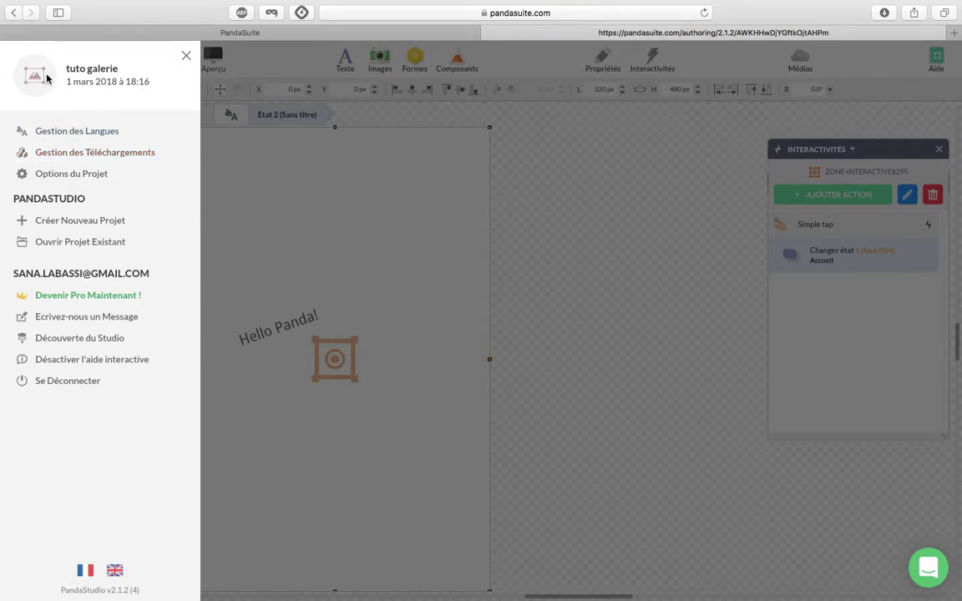
{"action": "left_click", "coordinate": [187, 58]}
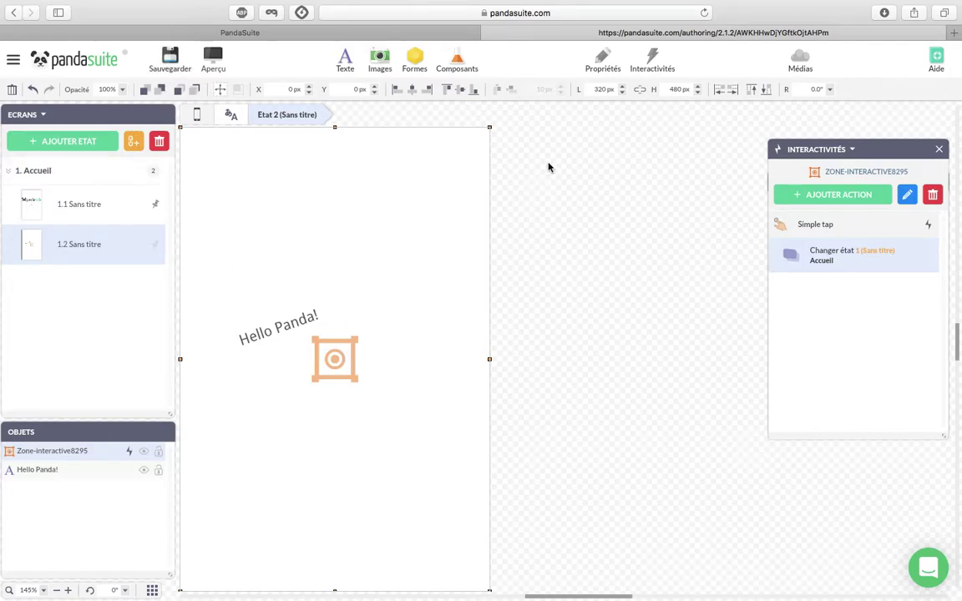
{"action": "mouse_move", "coordinate": [694, 9]}
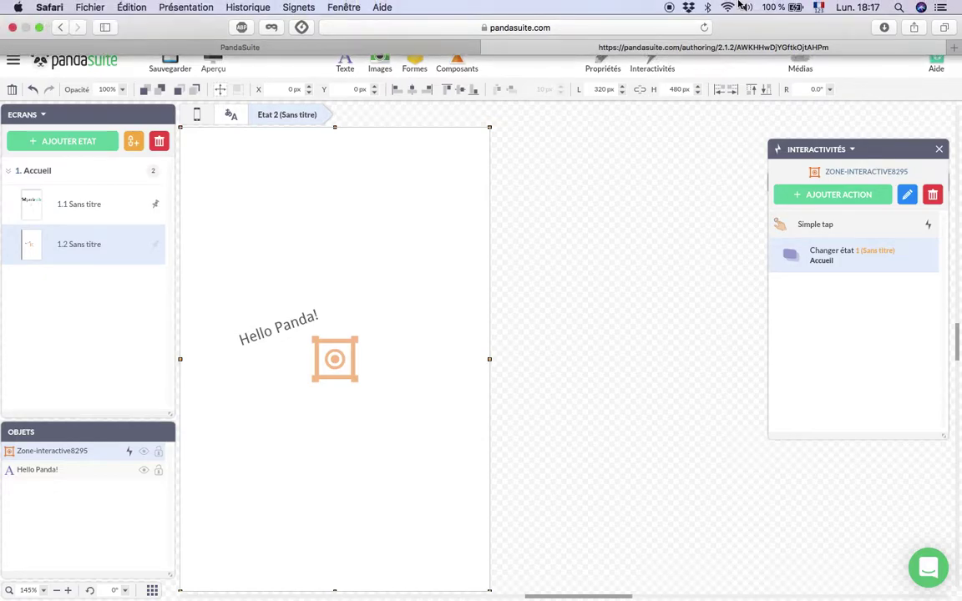